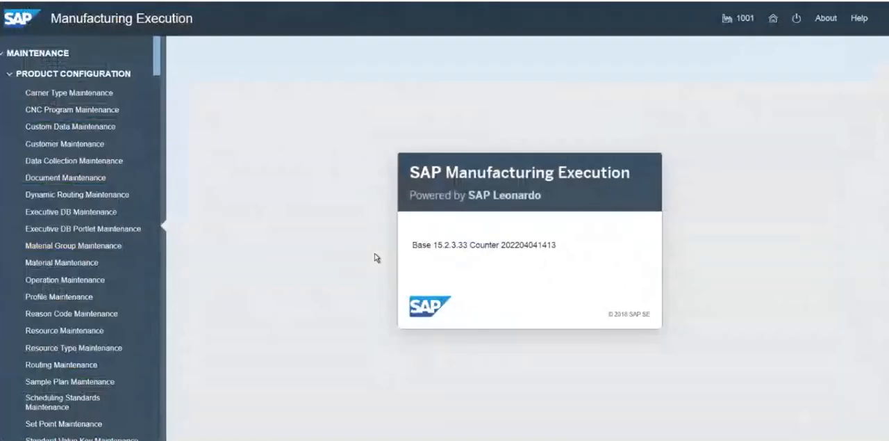
# Find Work Center Maintenance in the product configuration activities and open it
pyautogui.hotkey('ctrl', 'f')
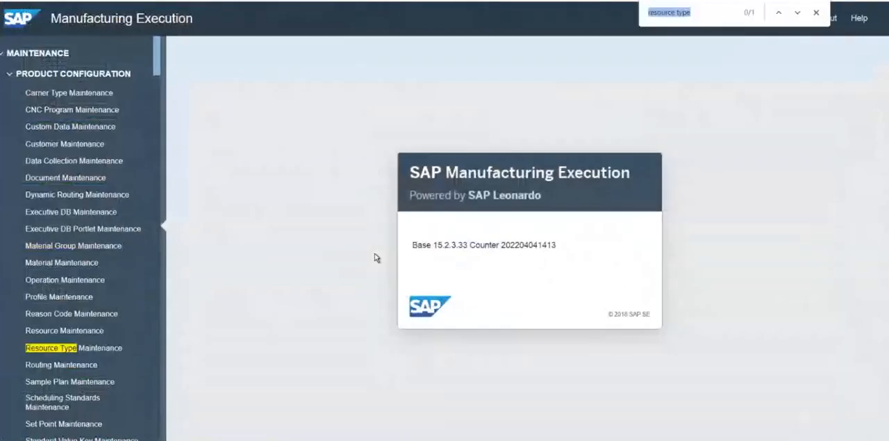
pyautogui.write('work center main')
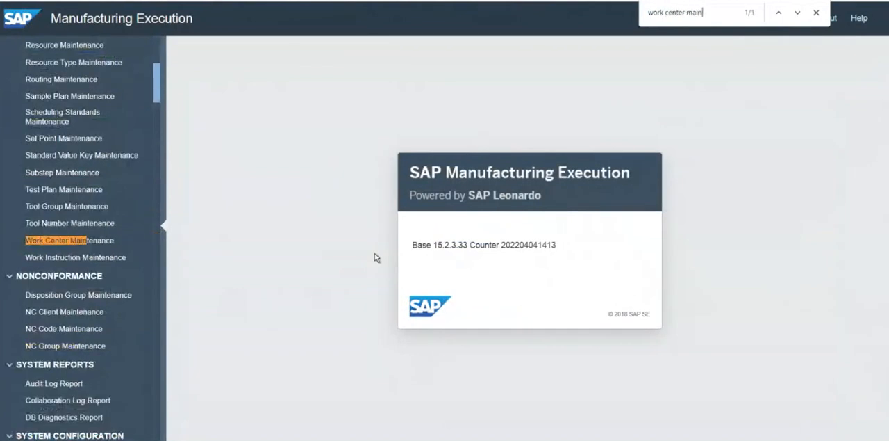
pyautogui.write('tenace')
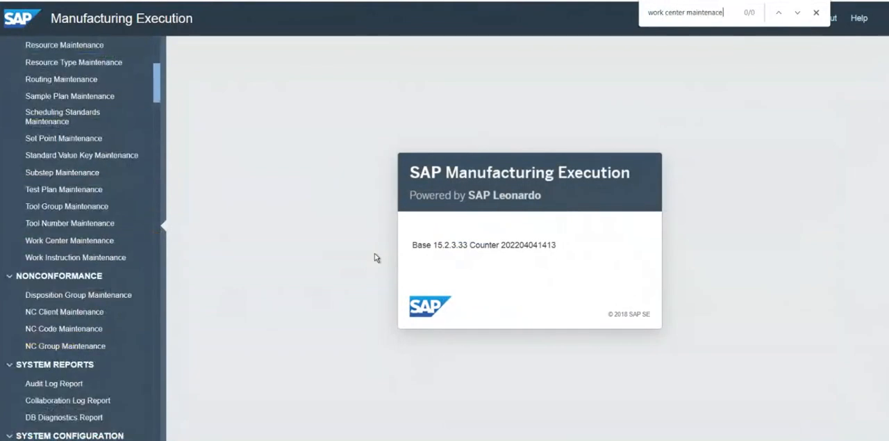
pyautogui.press('BackSpace')
pyautogui.press('BackSpace')
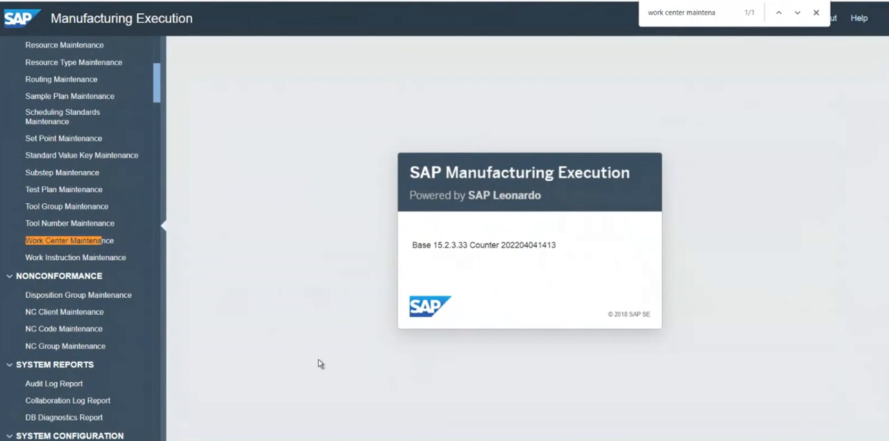
pyautogui.click(80, 242)
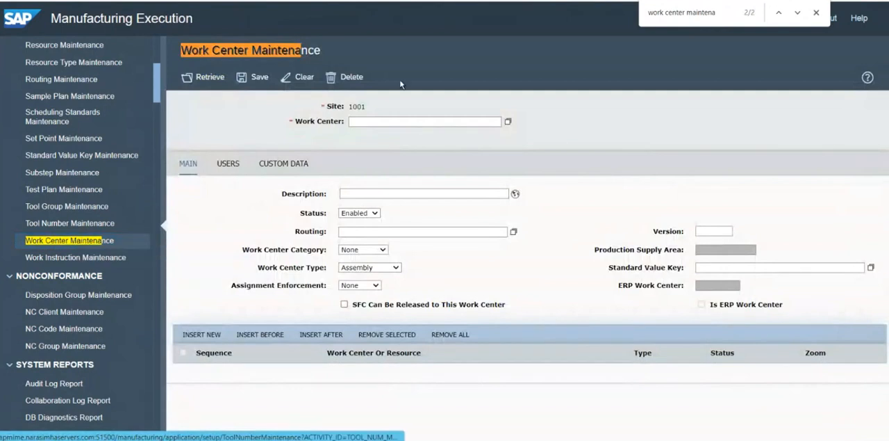
pyautogui.press('Escape')
# Switch to the PowerPoint exercise slide and copy the work center text "WC01-Production Line1"
pyautogui.click(361, 121)
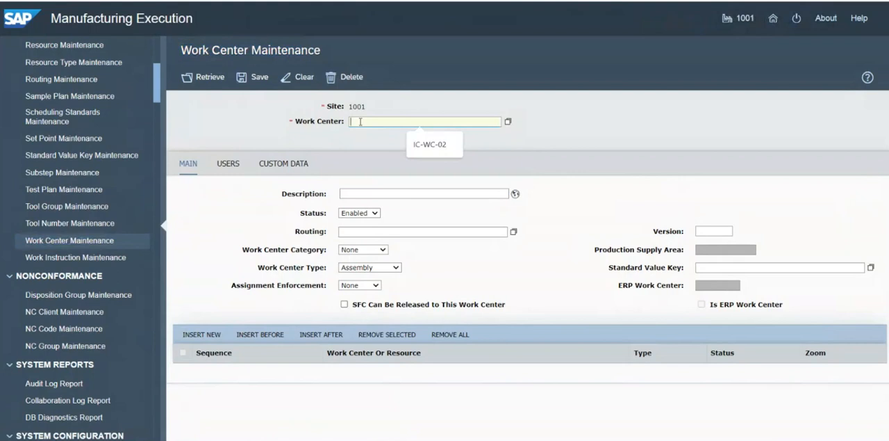
pyautogui.click(400, 106)
pyautogui.hotkey('alt', 'Tab')
pyautogui.click(281, 189)
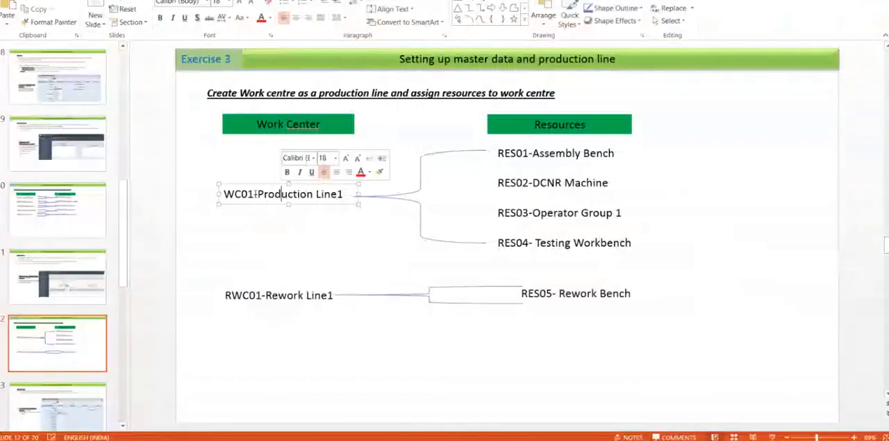
pyautogui.moveTo(224, 193); pyautogui.dragTo(345, 196)
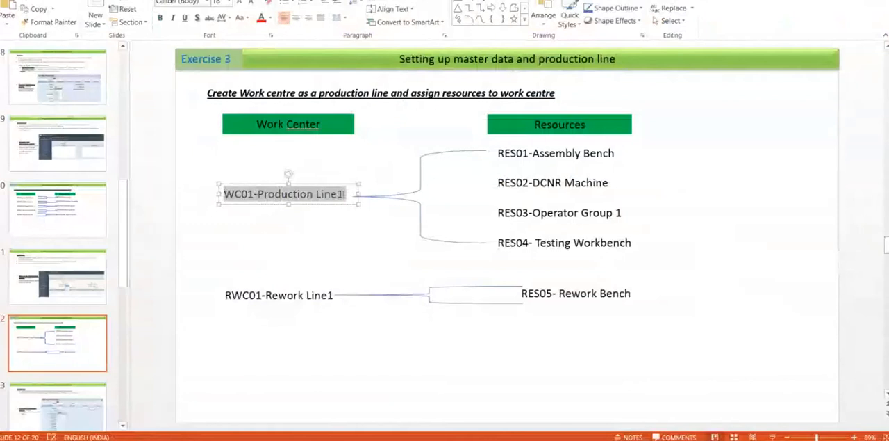
# Return to SAP Manufacturing Execution and enter WC01 as the work center, using the copied text without its description part
pyautogui.hotkey('alt', 'Tab')
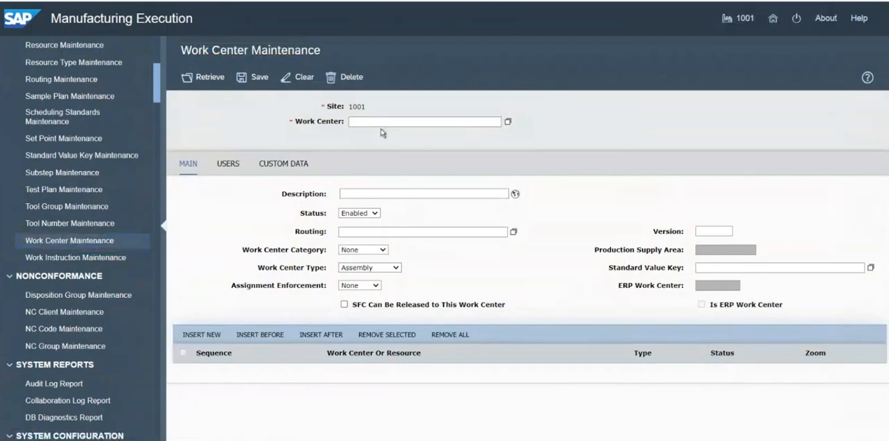
pyautogui.click(380, 121)
pyautogui.write('WC01-PRODUCTION LINE1')
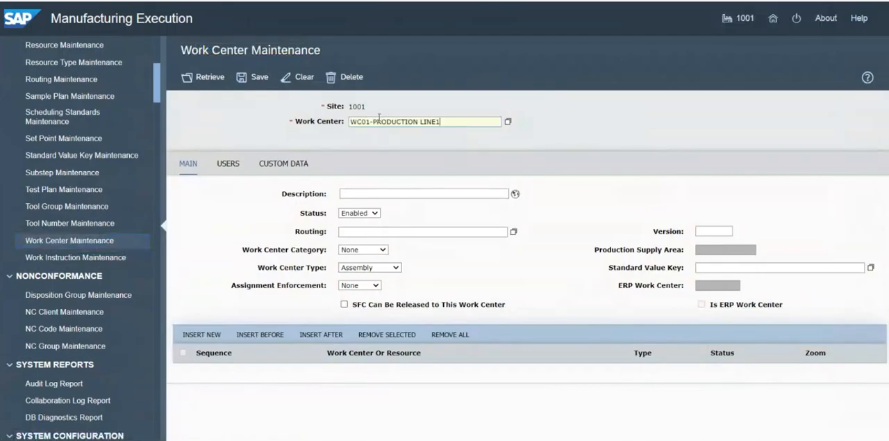
pyautogui.moveTo(371, 122); pyautogui.dragTo(446, 123)
pyautogui.hotkey('ctrl', 'c')
pyautogui.press('BackSpace')
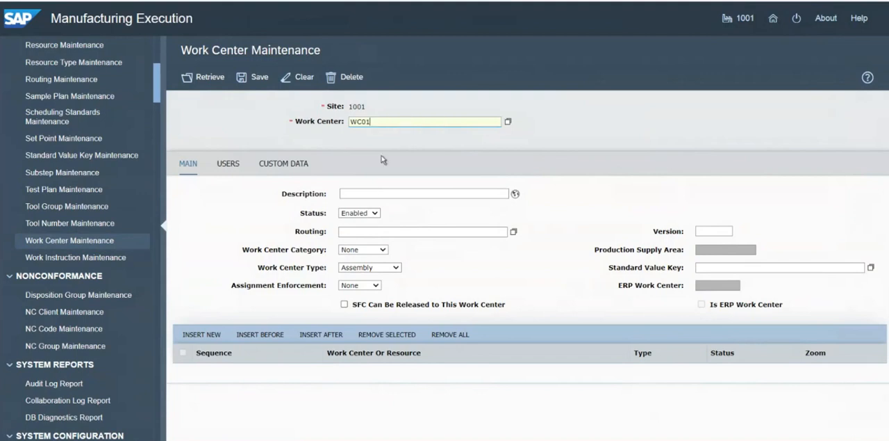
# Fill in the work center's description as PRODUCTION LINE1, without the leading hyphen
pyautogui.click(375, 194)
pyautogui.hotkey('ctrl', 'v')
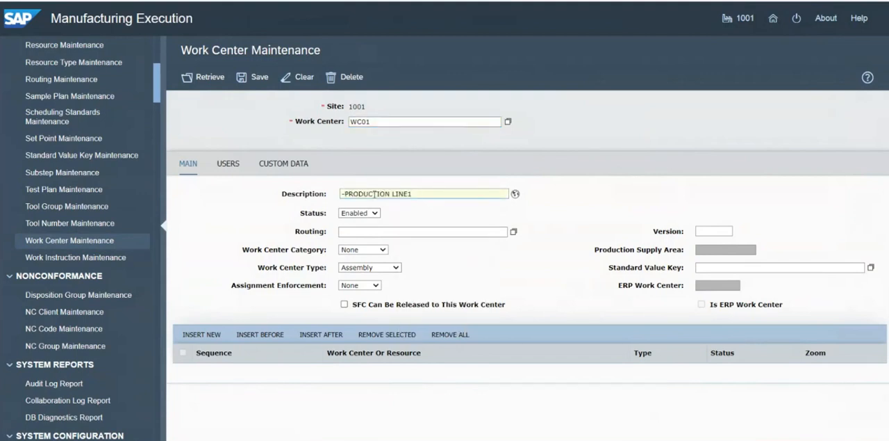
pyautogui.click(345, 194)
pyautogui.press('BackSpace')
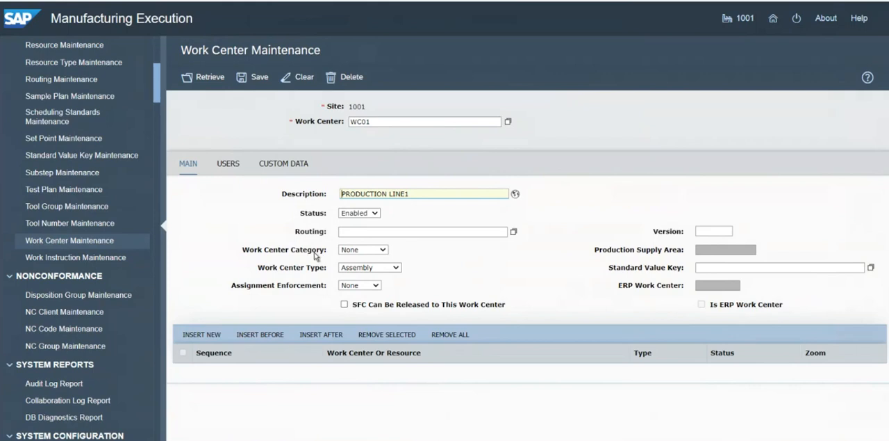
# Set the work center category to Line
pyautogui.click(397, 270)
pyautogui.click(396, 270)
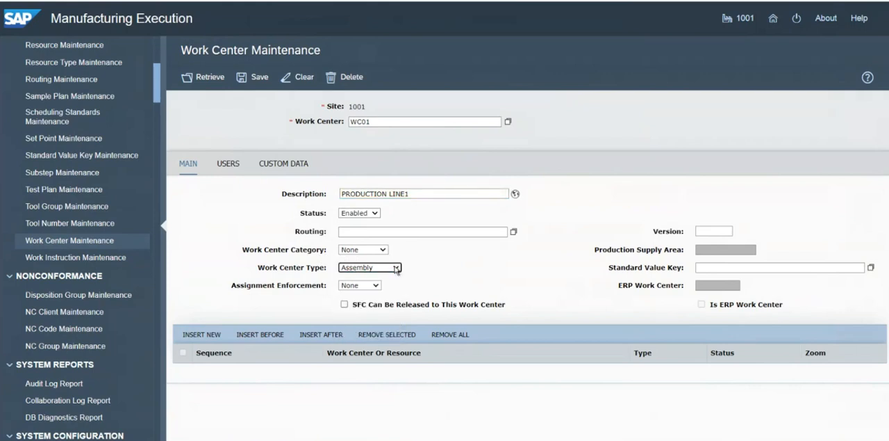
pyautogui.click(383, 250)
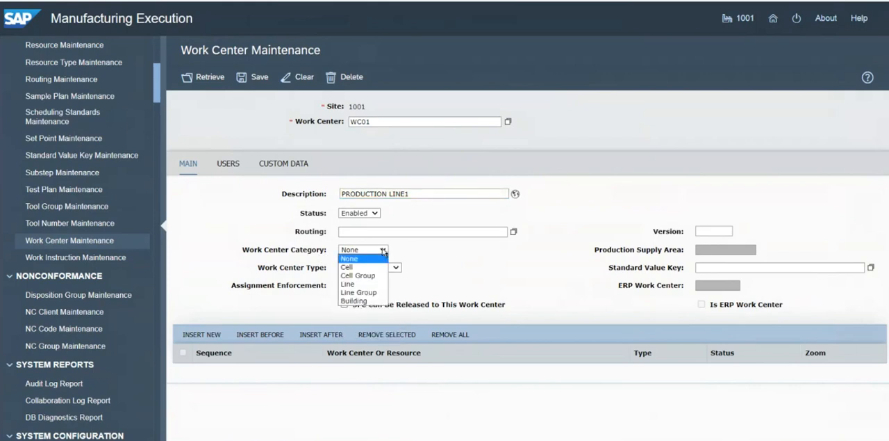
pyautogui.click(343, 285)
pyautogui.click(453, 266)
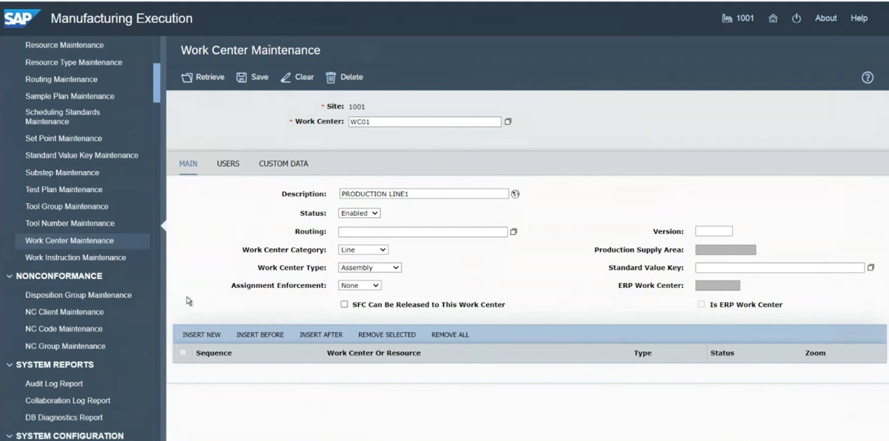
# Insert four member rows with sequences 10 to 40 for WC01, checking the resources on the PowerPoint slide
pyautogui.click(198, 337)
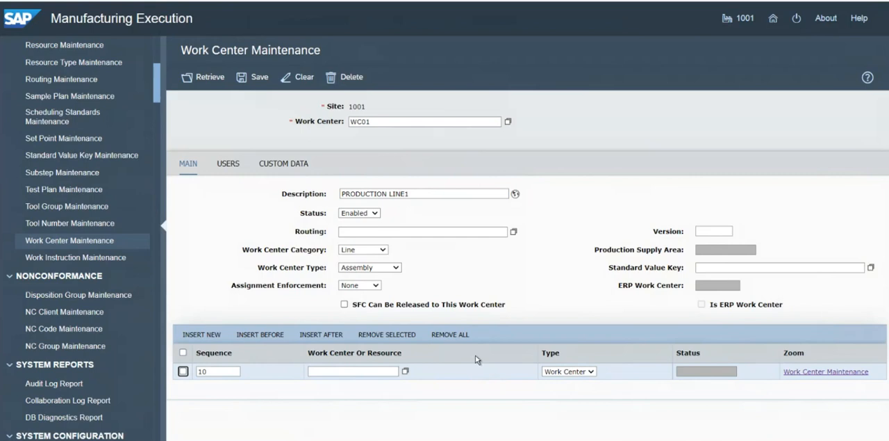
pyautogui.hotkey('alt', 'Tab')
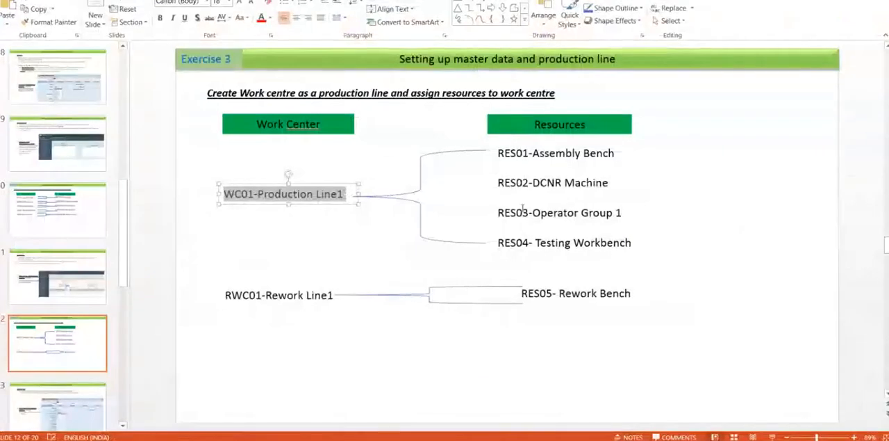
pyautogui.hotkey('alt', 'Tab')
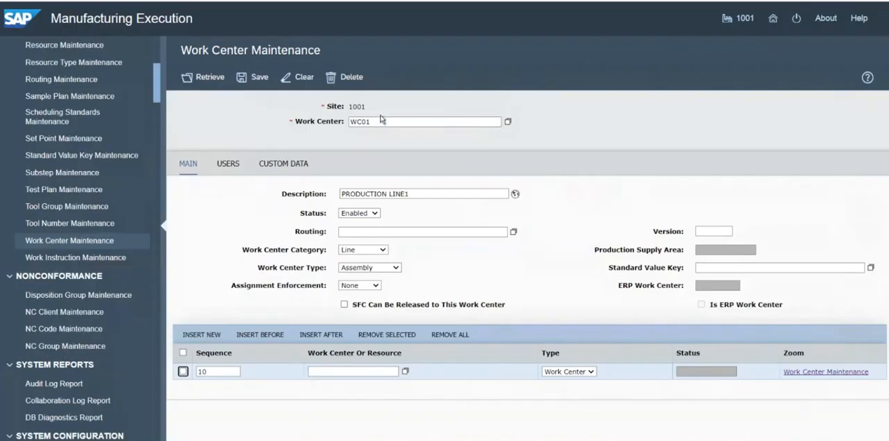
pyautogui.click(201, 335)
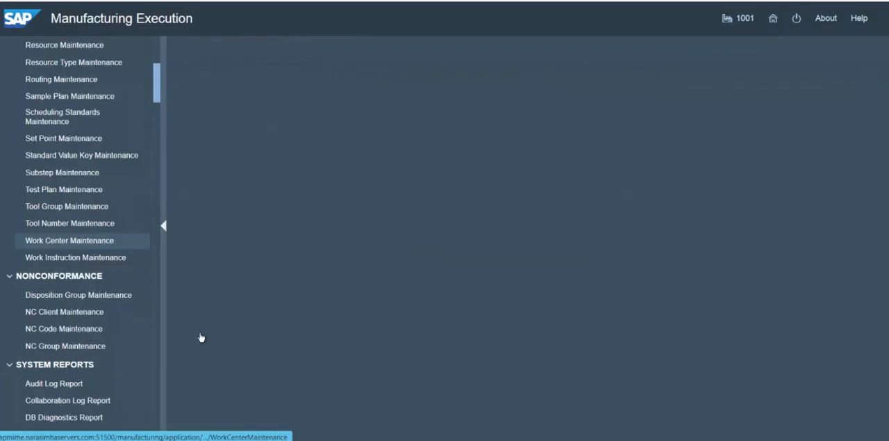
pyautogui.click(201, 334)
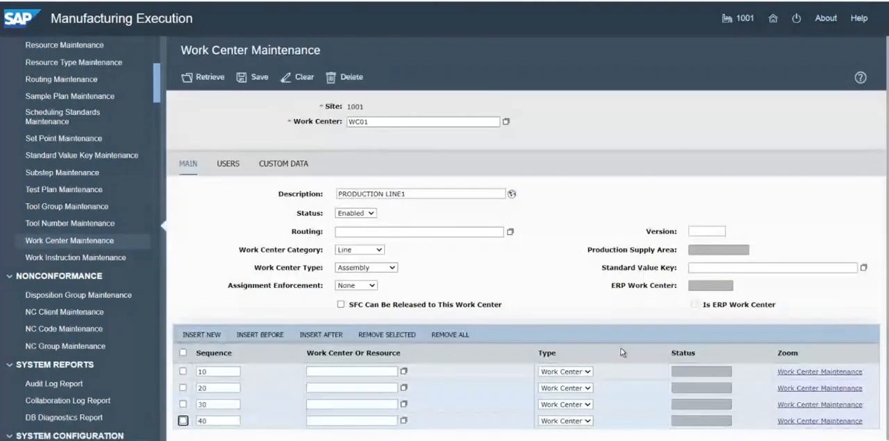
# Set the type of the rows with sequences 10, 20, 30 and 40 to Resource
pyautogui.click(358, 371)
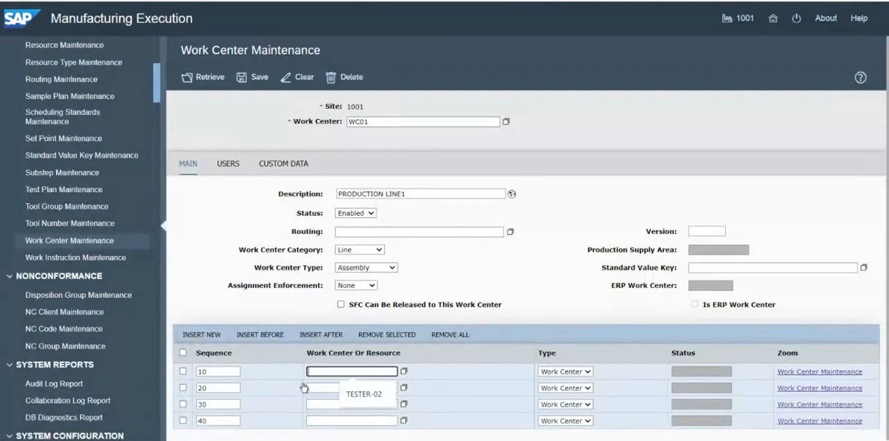
pyautogui.click(353, 373)
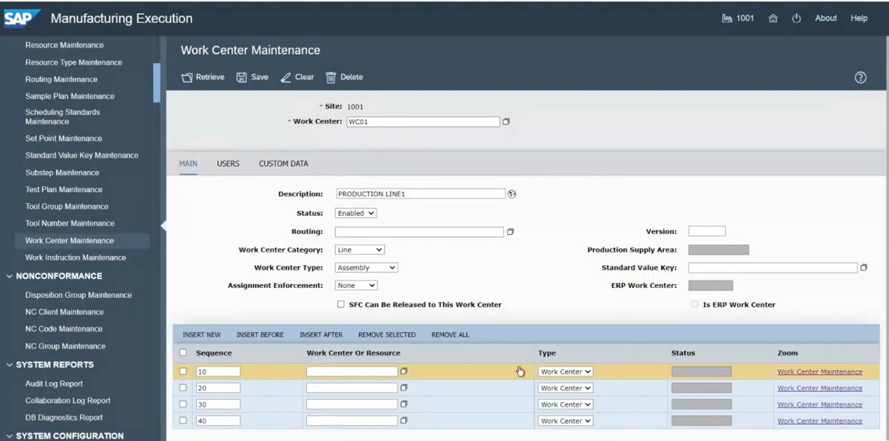
pyautogui.click(588, 371)
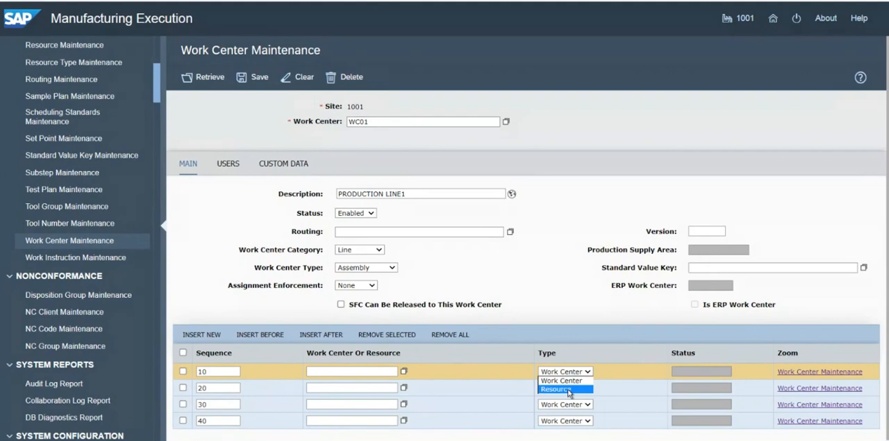
pyautogui.click(567, 389)
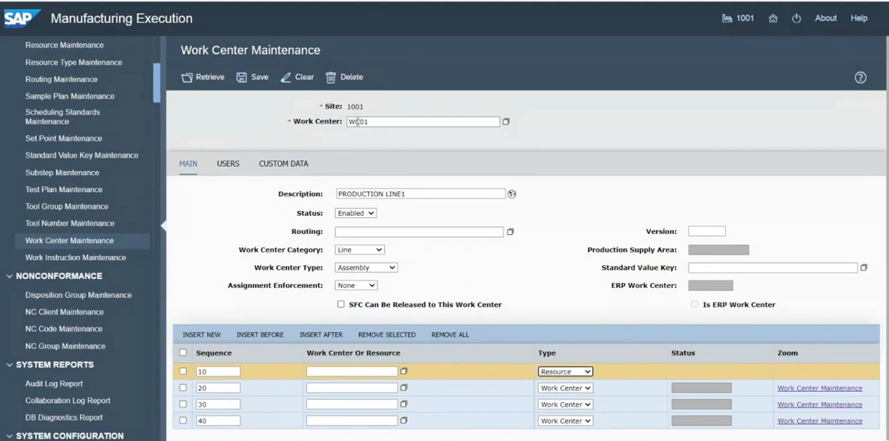
pyautogui.click(587, 387)
pyautogui.click(566, 405)
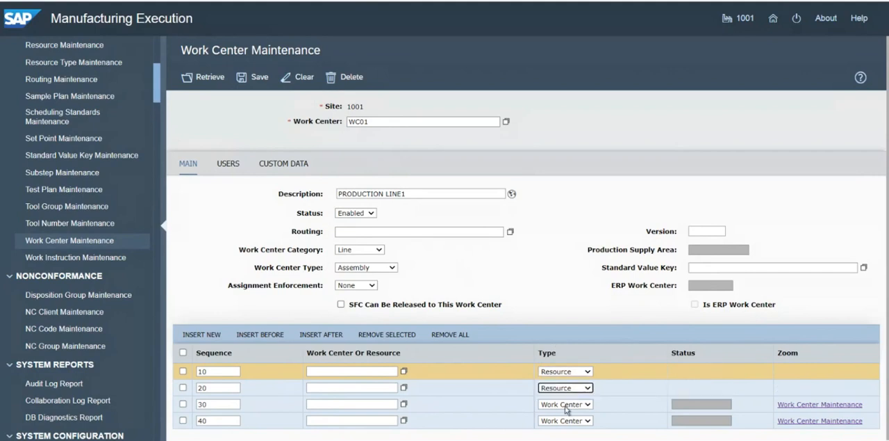
pyautogui.click(588, 404)
pyautogui.click(581, 421)
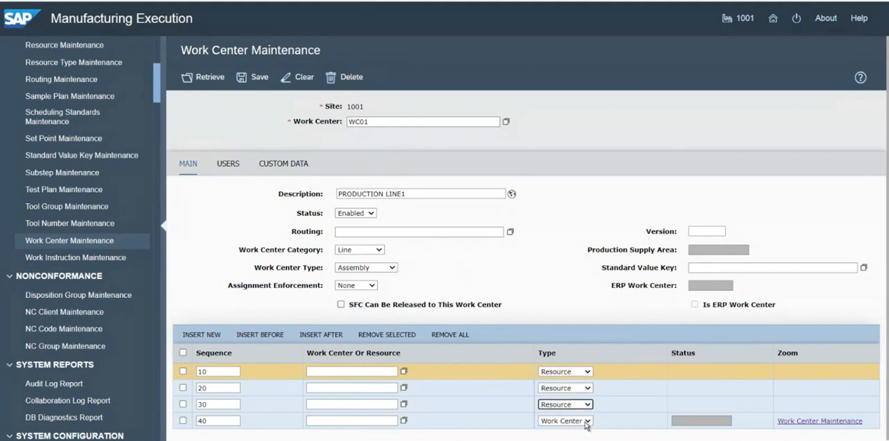
pyautogui.click(588, 420)
pyautogui.click(571, 437)
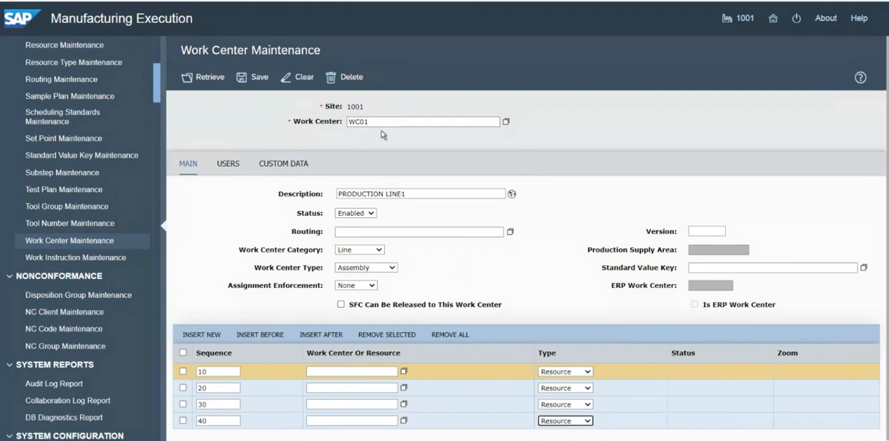
# Check the resource IDs on the PowerPoint slide and enter RES01 for sequence 10 and RES02 for sequence 20
pyautogui.click(336, 373)
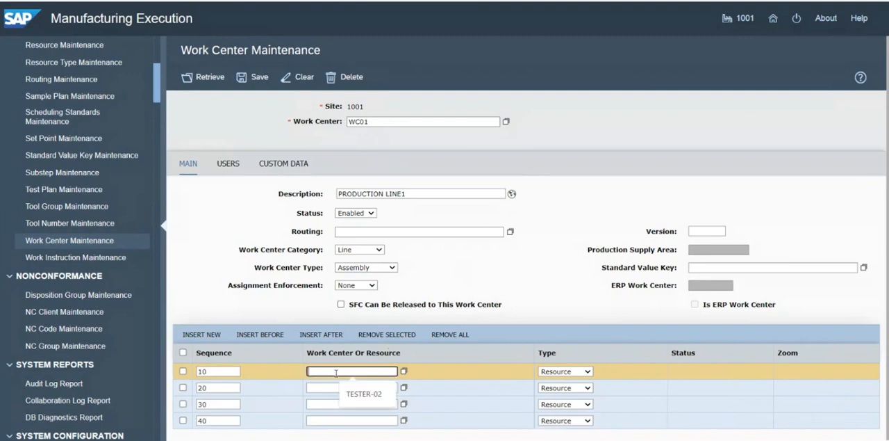
pyautogui.hotkey('alt', 'Tab')
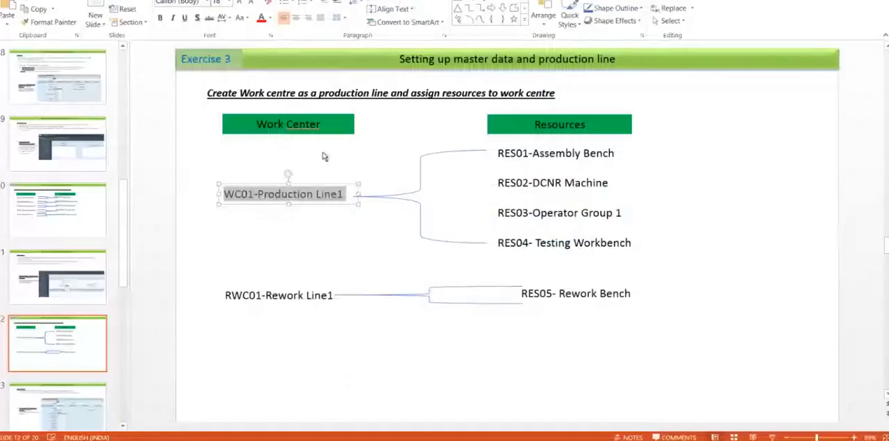
pyautogui.click(282, 195)
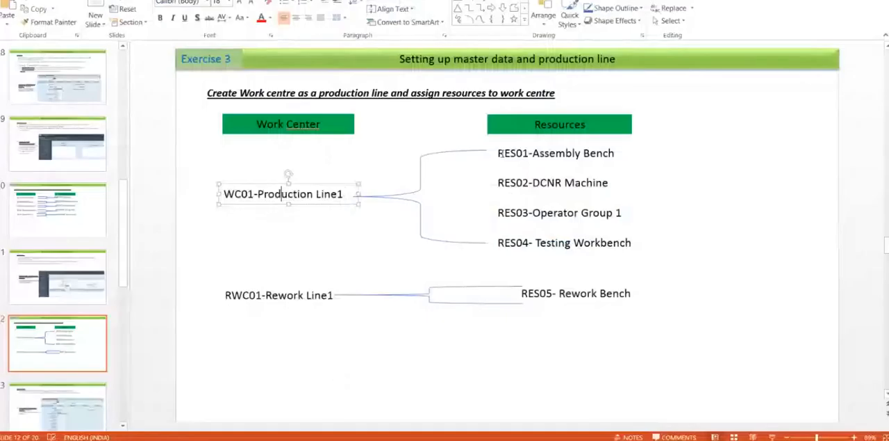
pyautogui.click(497, 154)
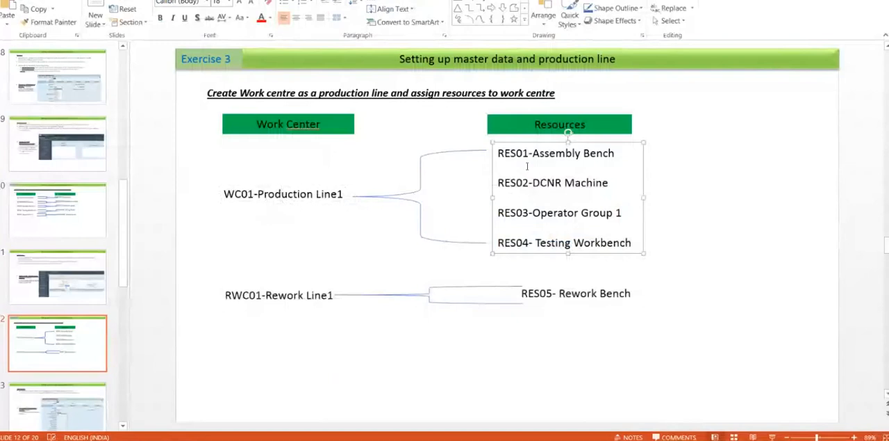
pyautogui.hotkey('alt', 'Tab')
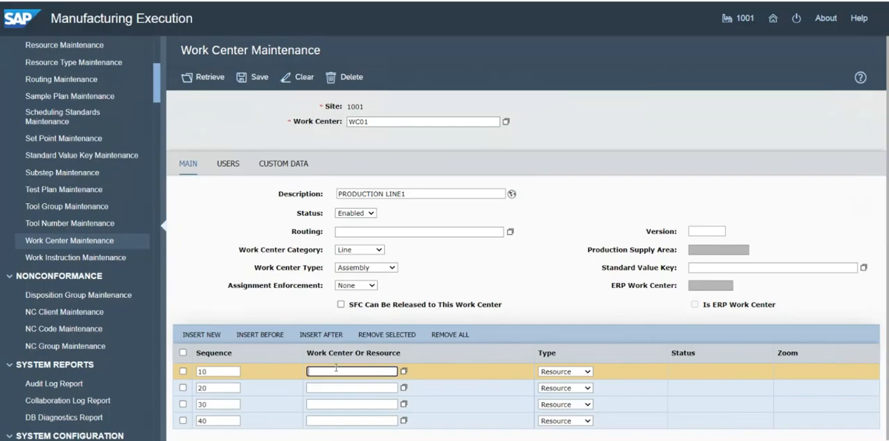
pyautogui.write('RES01')
pyautogui.click(327, 388)
pyautogui.write('RES02')
# Enter RES03 as the resource for sequence 30 and RES04 for sequence 40
pyautogui.click(325, 403)
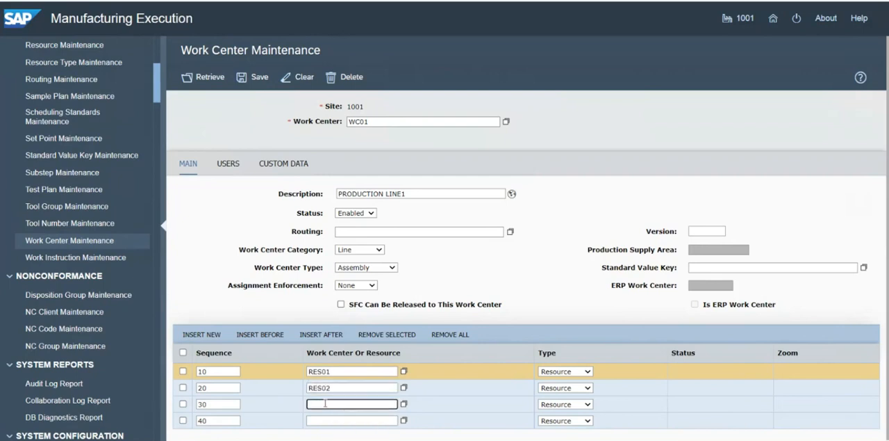
pyautogui.write('RES03')
pyautogui.click(327, 420)
pyautogui.write('RES04')
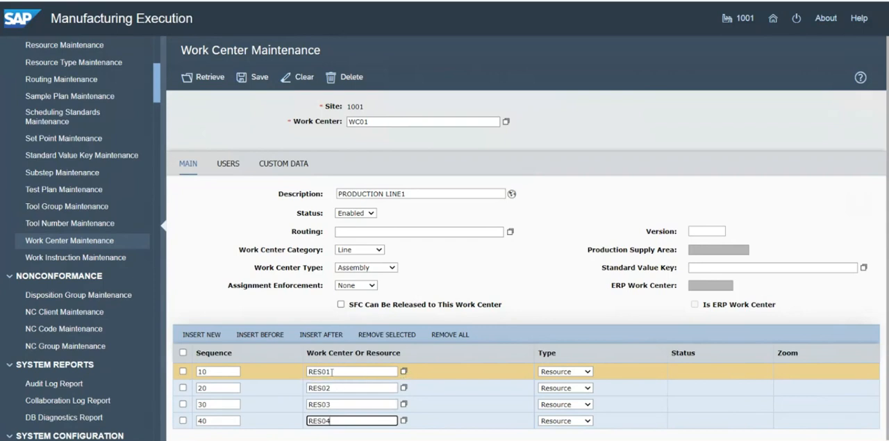
# Verify RES01 for sequence 10 in the resource lookup, compare the assignments with the PowerPoint slide, and save work center WC01
pyautogui.click(404, 371)
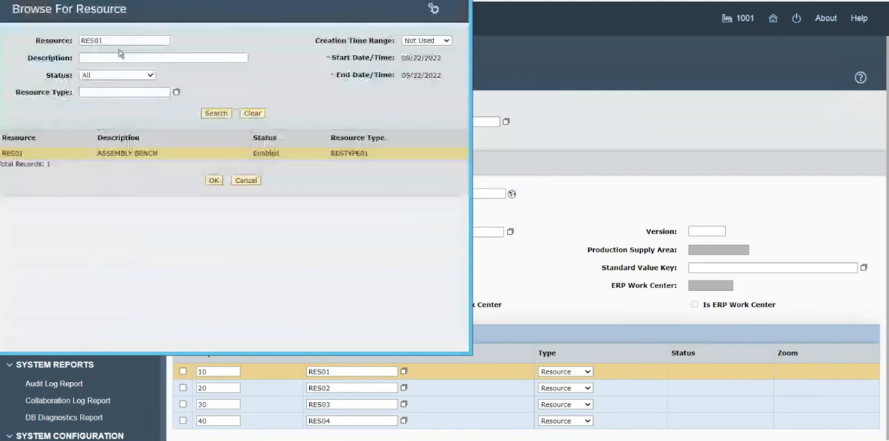
pyautogui.click(214, 180)
pyautogui.click(520, 307)
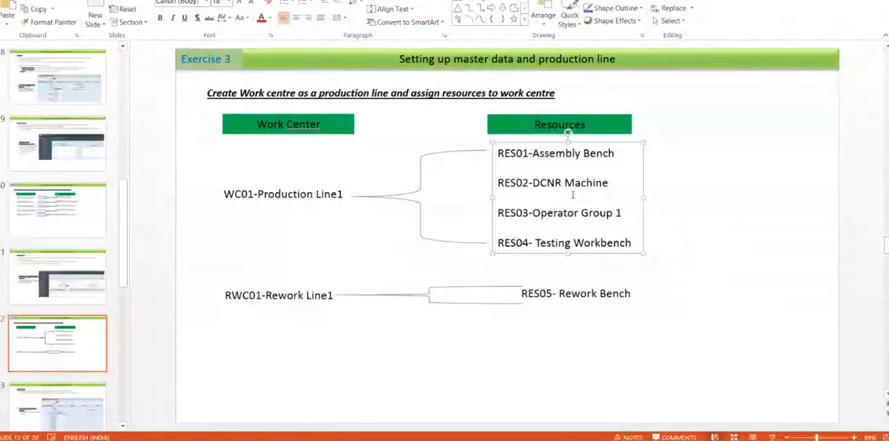
pyautogui.hotkey('alt', 'Tab')
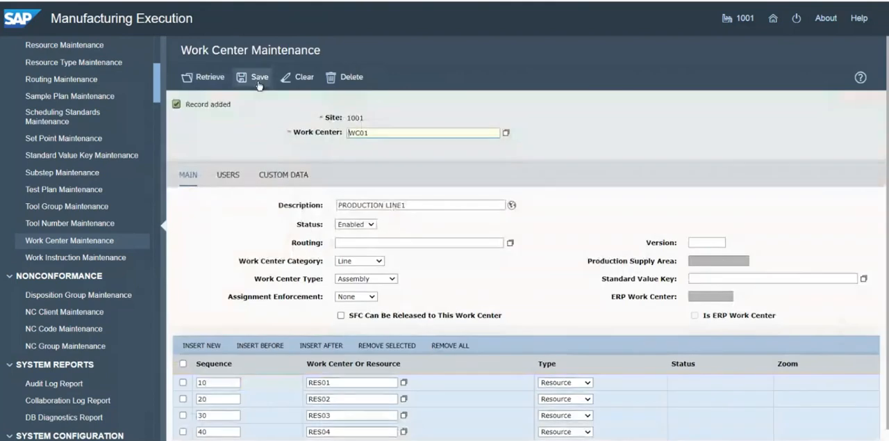
# Search the available users for WC01, assign ADMINISTRATOR (MEUSER1) and save the work center
pyautogui.click(225, 177)
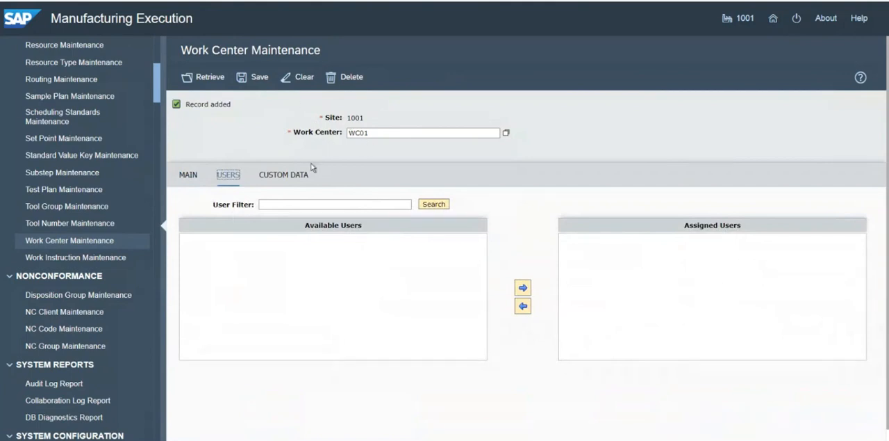
pyautogui.click(438, 205)
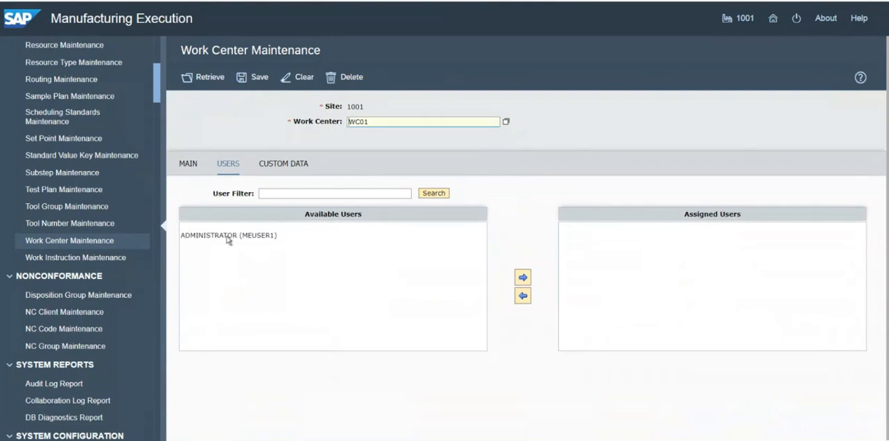
pyautogui.click(228, 238)
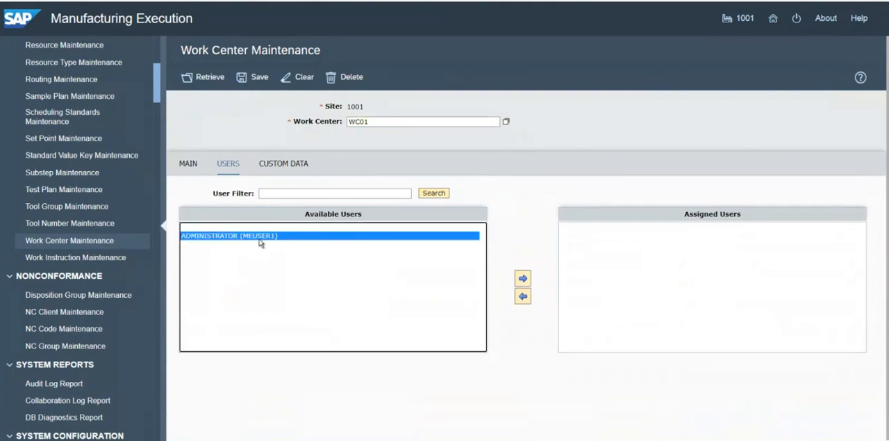
pyautogui.click(524, 278)
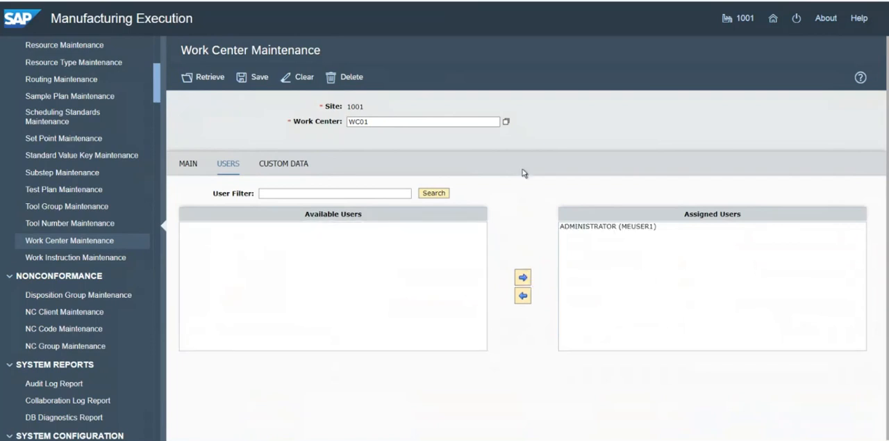
pyautogui.click(264, 81)
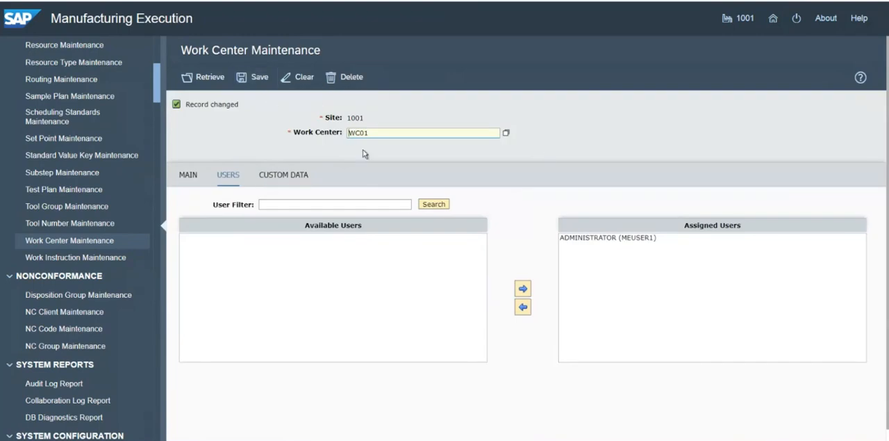
# Copy the text "RWC01-Rework Line1" from the PowerPoint slide and return to SAP Manufacturing Execution
pyautogui.hotkey('alt', 'Tab')
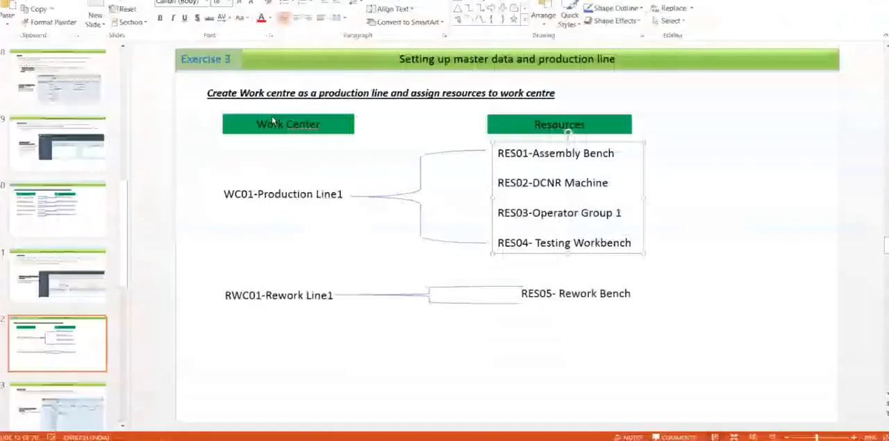
pyautogui.click(232, 296)
pyautogui.moveTo(231, 295); pyautogui.dragTo(333, 297)
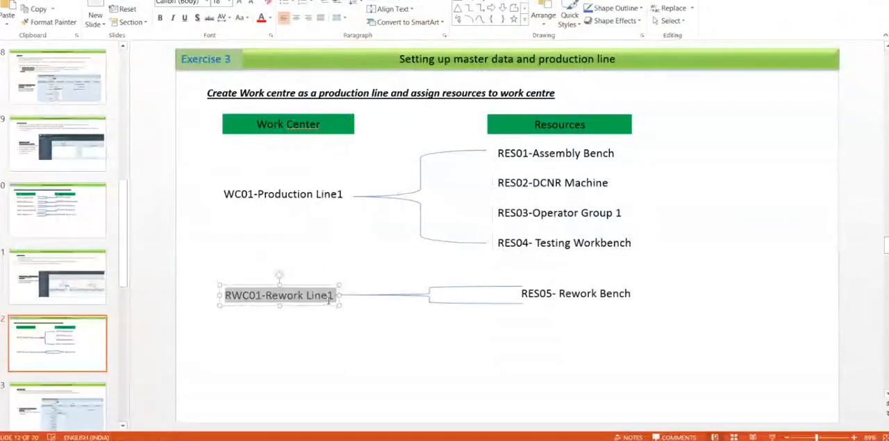
pyautogui.hotkey('alt', 'Tab')
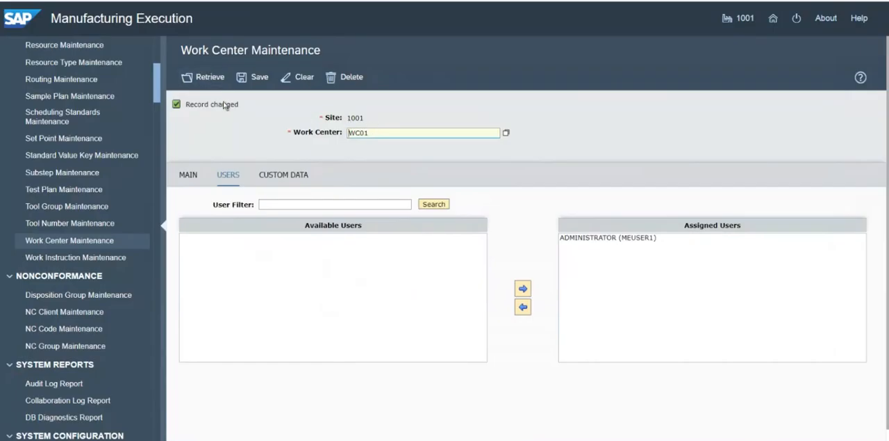
# Return to the main data of the work center and clear the form without saving the changed work center name
pyautogui.click(196, 178)
pyautogui.click(380, 133)
pyautogui.hotkey('ctrl', 'a')
pyautogui.write('RWC01-REWORK LINE1')
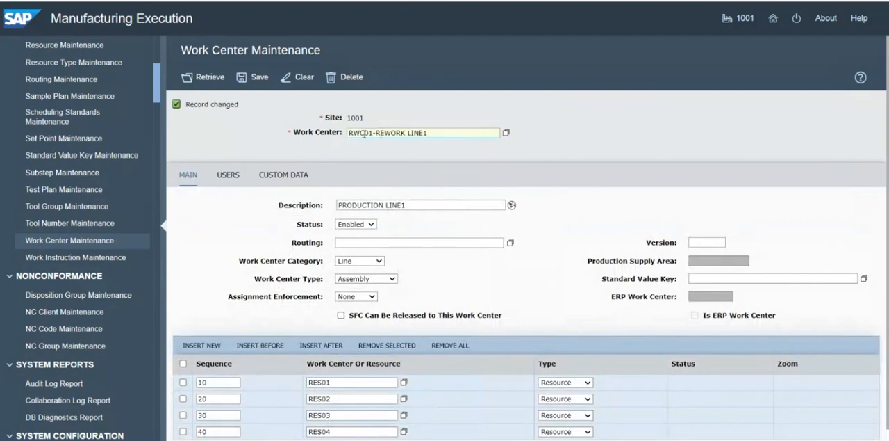
pyautogui.click(303, 77)
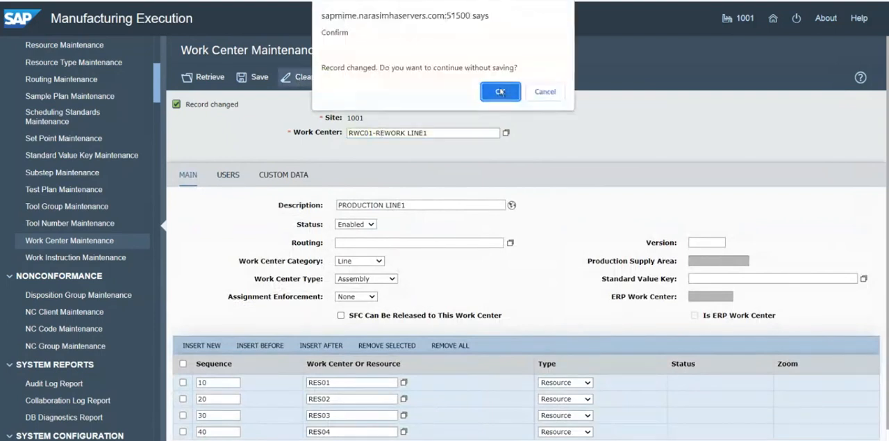
pyautogui.click(500, 91)
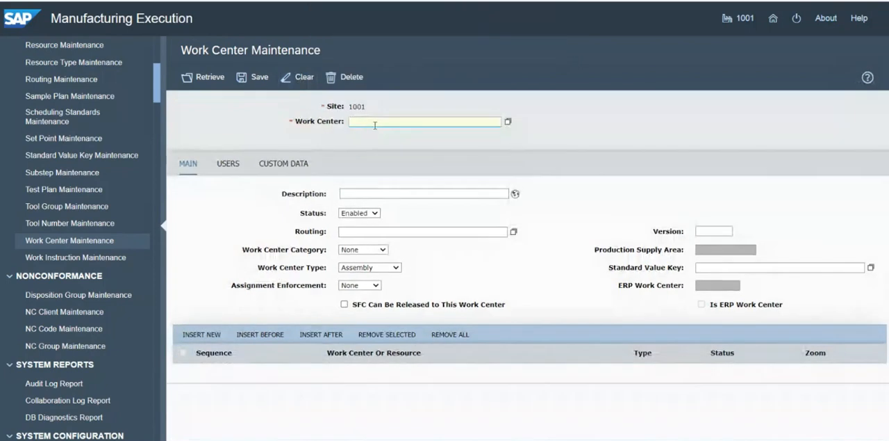
# Enter RWC01 as the new work center and REWORK LINE1 as its description
pyautogui.write('RWC01-REWORK LINE1')
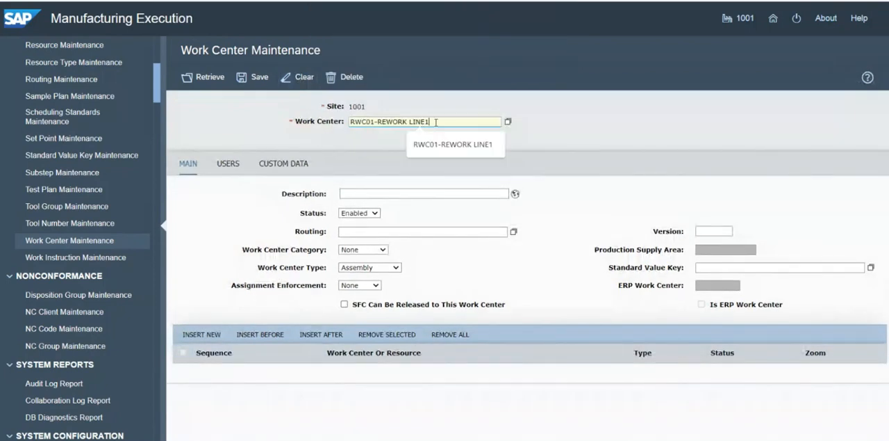
pyautogui.moveTo(430, 119); pyautogui.dragTo(376, 116)
pyautogui.hotkey('ctrl', 'c')
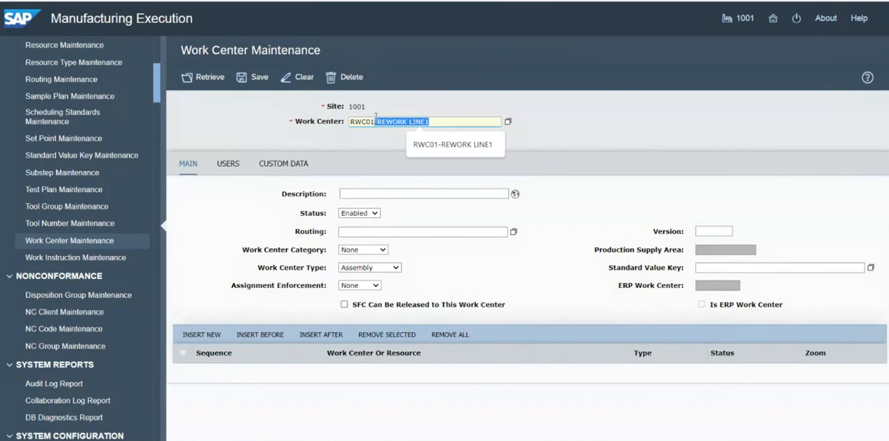
pyautogui.press('BackSpace')
pyautogui.click(362, 191)
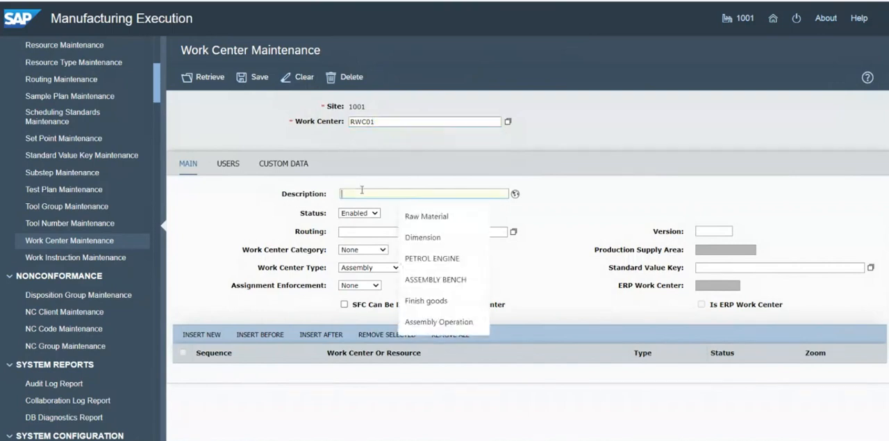
pyautogui.hotkey('ctrl', 'v')
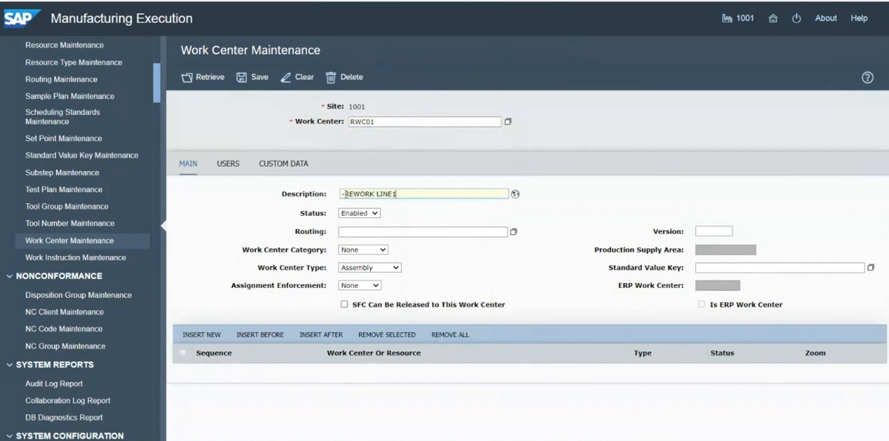
pyautogui.click(343, 194)
pyautogui.press('BackSpace')
# Set the work center category of RWC01 to Line
pyautogui.click(377, 251)
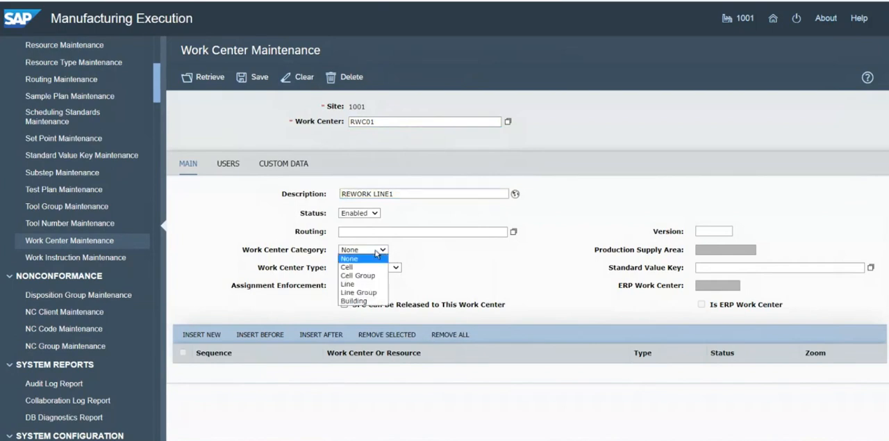
pyautogui.click(359, 284)
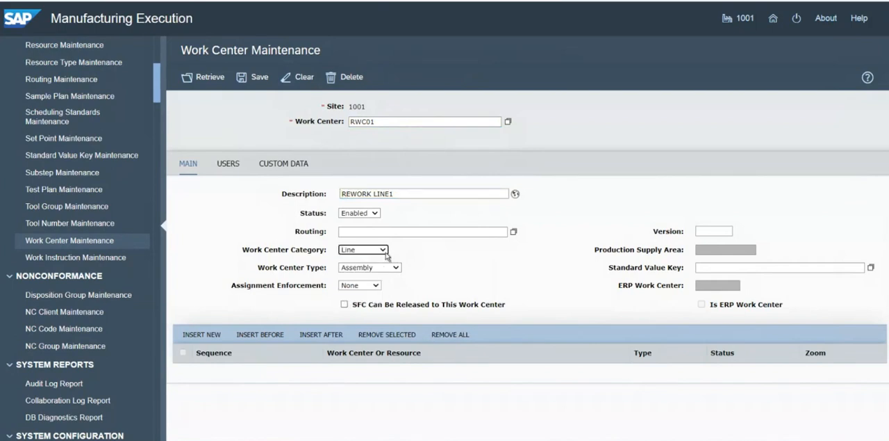
pyautogui.click(384, 251)
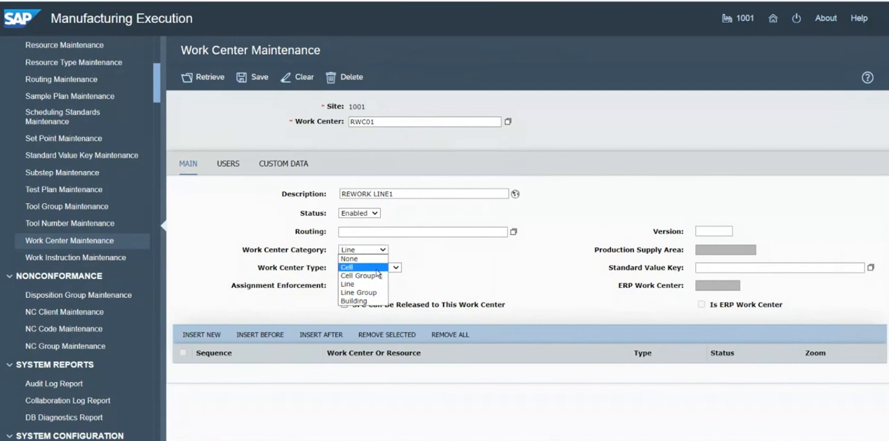
pyautogui.click(443, 263)
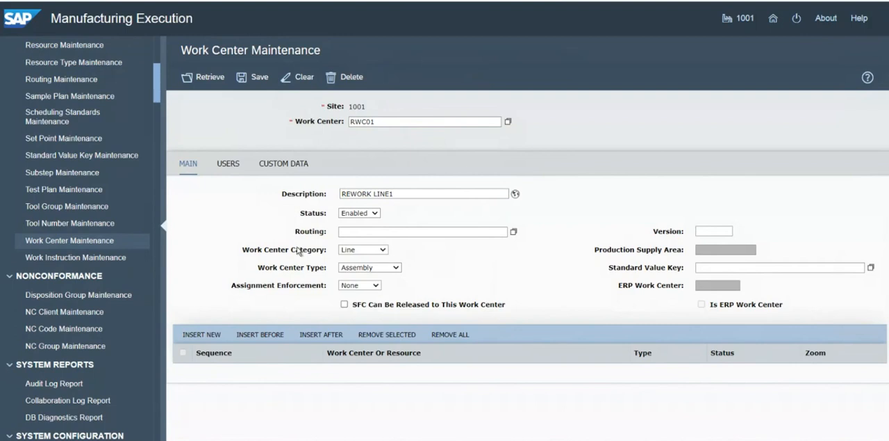
# Insert a member row with sequence 10 for RWC01 and check its resource on the PowerPoint slide
pyautogui.click(204, 335)
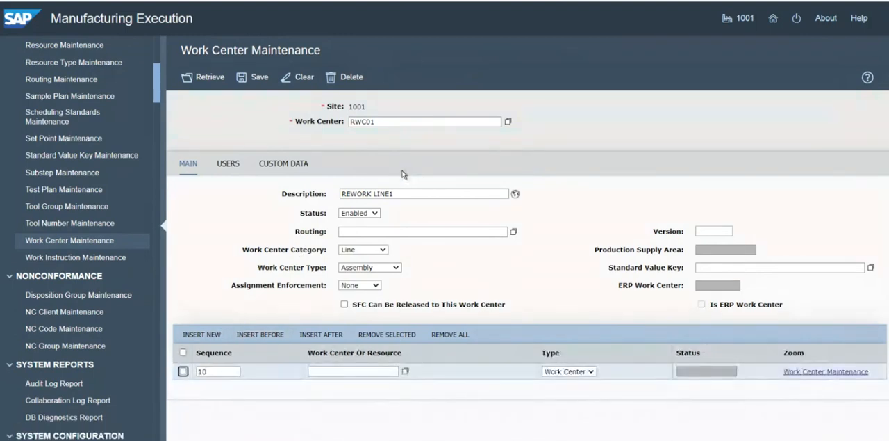
pyautogui.hotkey('alt', 'Tab')
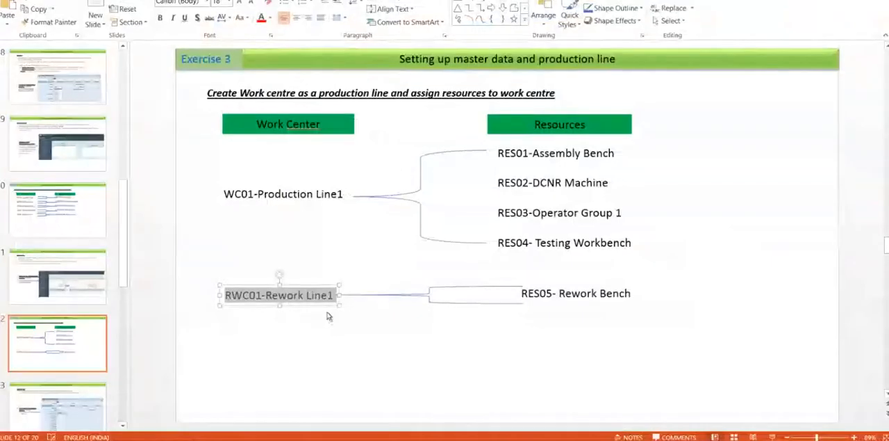
pyautogui.hotkey('alt', 'Tab')
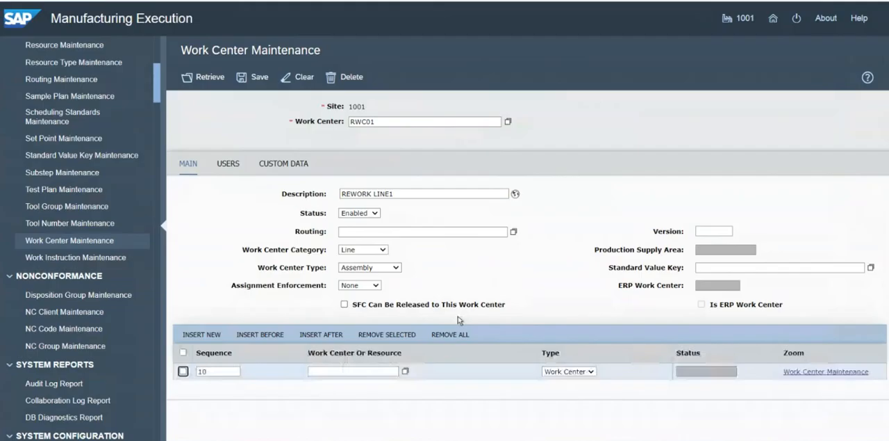
# Set the type of the sequence 10 row to Resource, enter RES05 as its resource and save RWC01
pyautogui.click(361, 370)
pyautogui.write('RES')
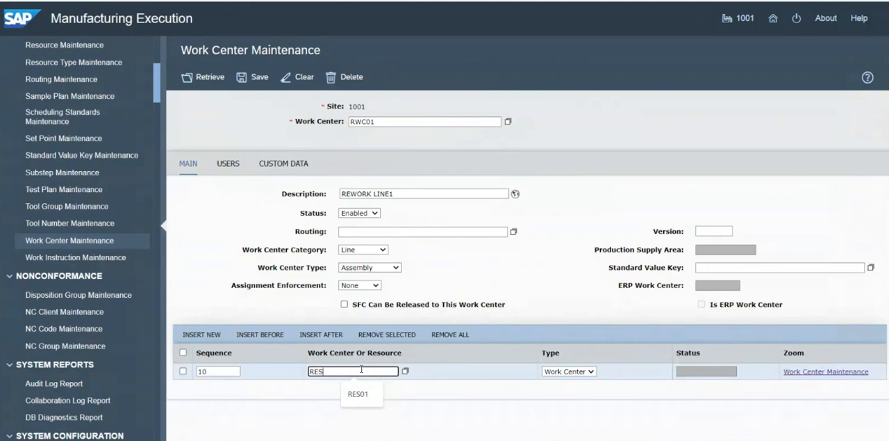
pyautogui.write('05')
pyautogui.hotkey('ctrl', 'a')
pyautogui.hotkey('ctrl', 'c')
pyautogui.press('BackSpace')
pyautogui.click(589, 371)
pyautogui.click(560, 391)
pyautogui.click(380, 372)
pyautogui.hotkey('ctrl', 'v')
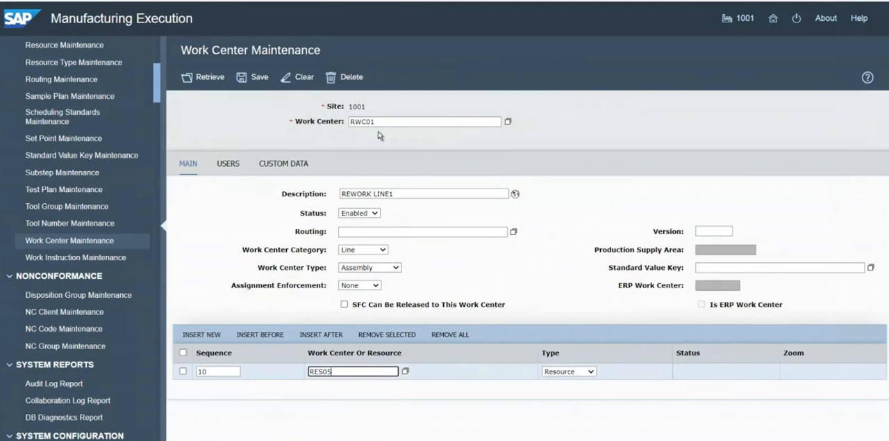
pyautogui.click(262, 84)
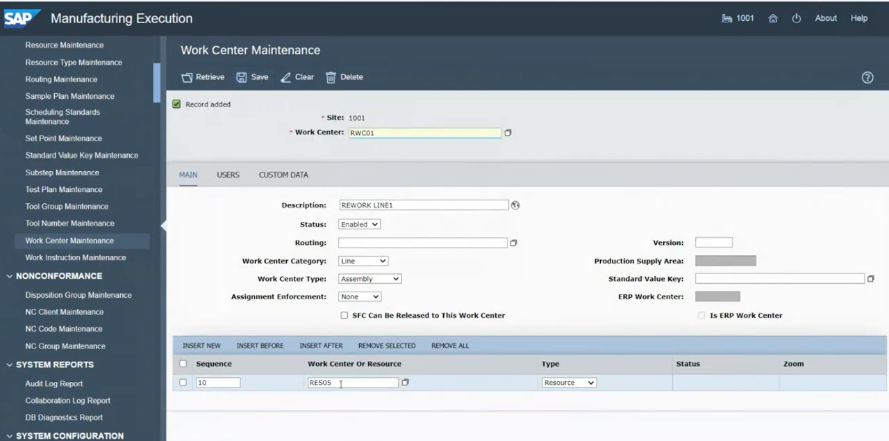
# Assign the available user ADMINISTRATOR (MEUSER1) to RWC01 and save the work center
pyautogui.click(236, 180)
pyautogui.click(435, 202)
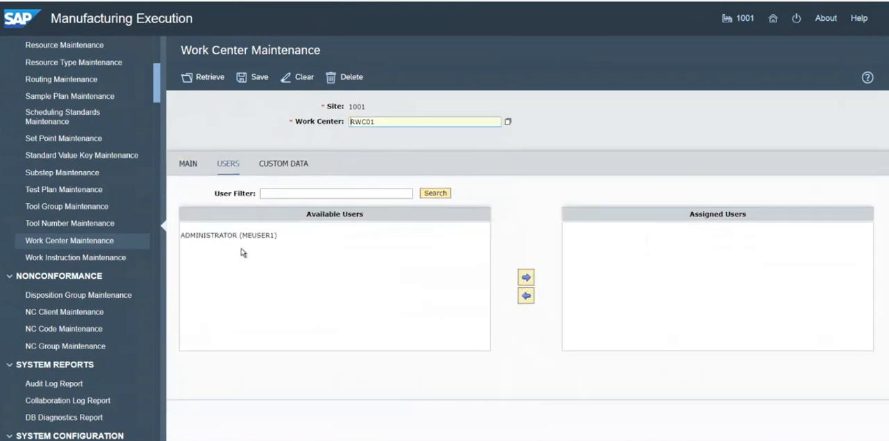
pyautogui.click(223, 237)
pyautogui.click(526, 277)
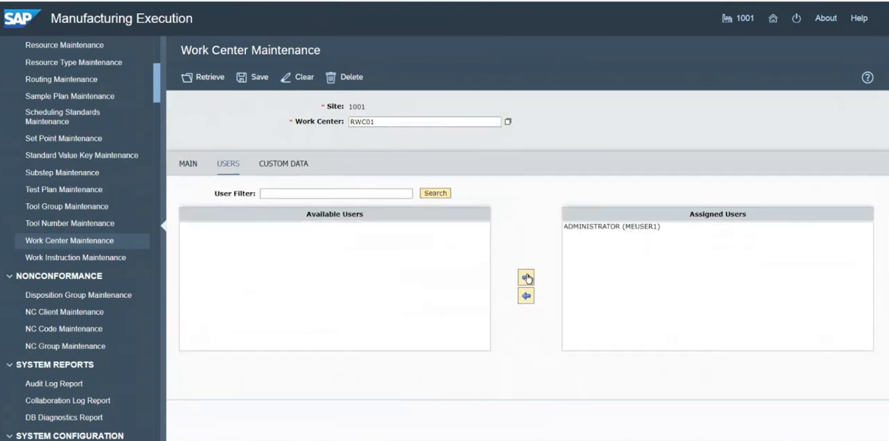
pyautogui.click(258, 77)
pyautogui.doubleClick(282, 107)
pyautogui.click(282, 107)
# Switch to PowerPoint and go to the slide on Operations and the Operation Maintenance activity
pyautogui.hotkey('alt', 'Tab')
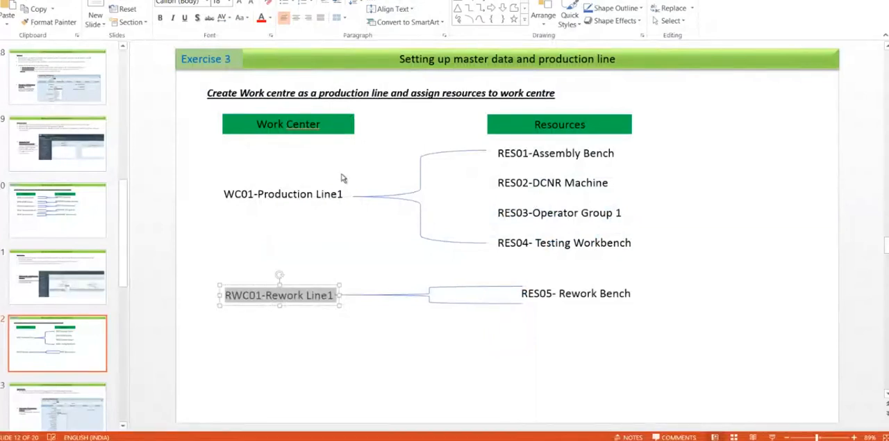
pyautogui.click(79, 341)
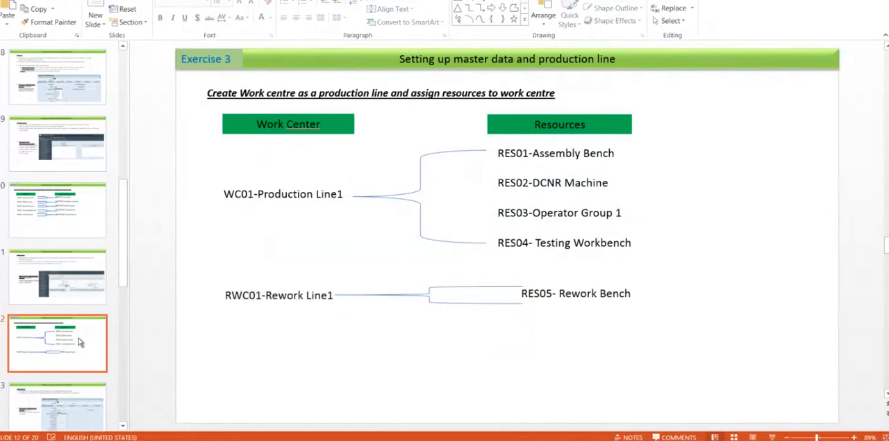
pyautogui.press('Down')
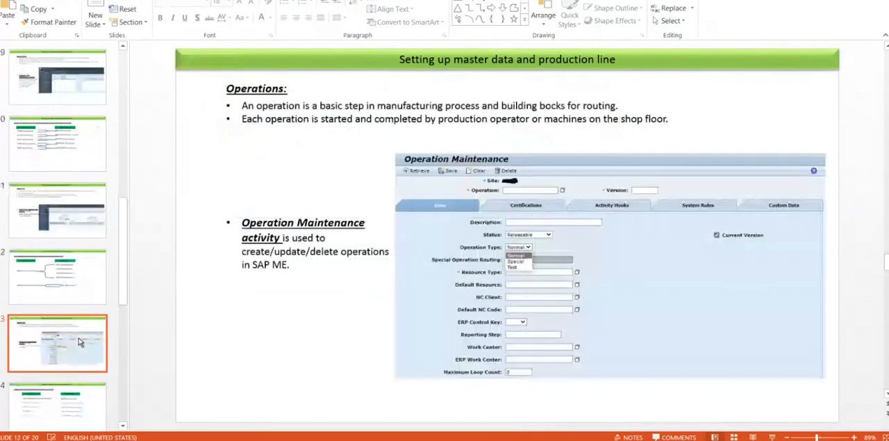
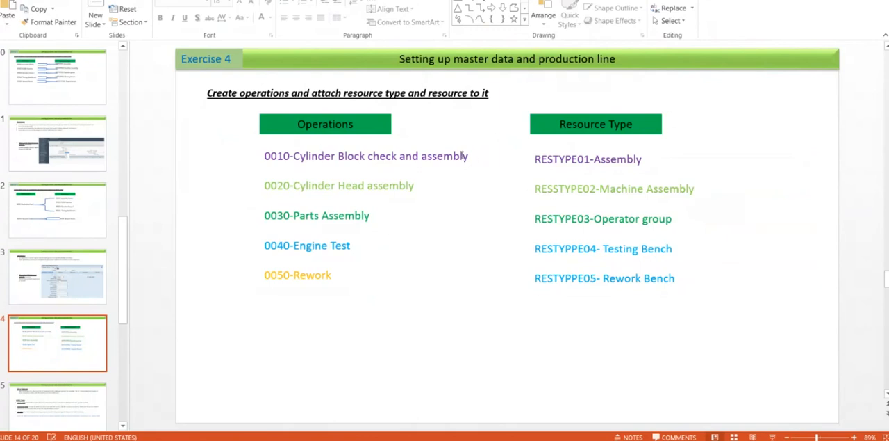
# Correct the misspelled labels to RESTYPE04 and RESTYPE05 in the slide's Resource Type list
pyautogui.click(345, 155)
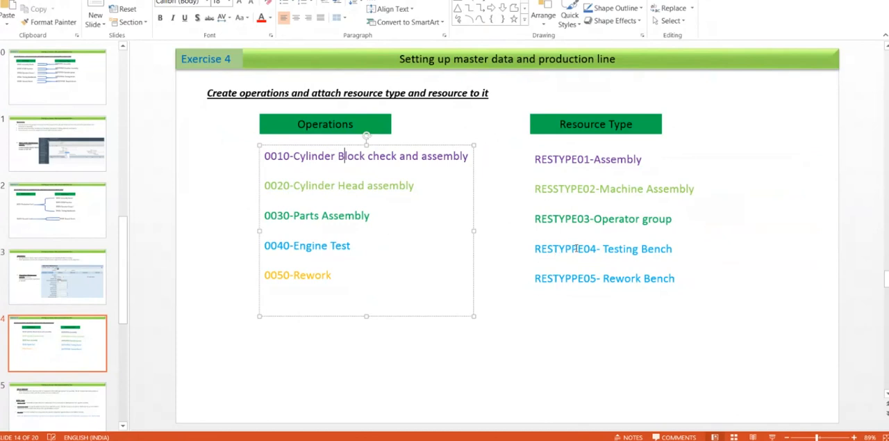
pyautogui.click(577, 248)
pyautogui.press('BackSpace')
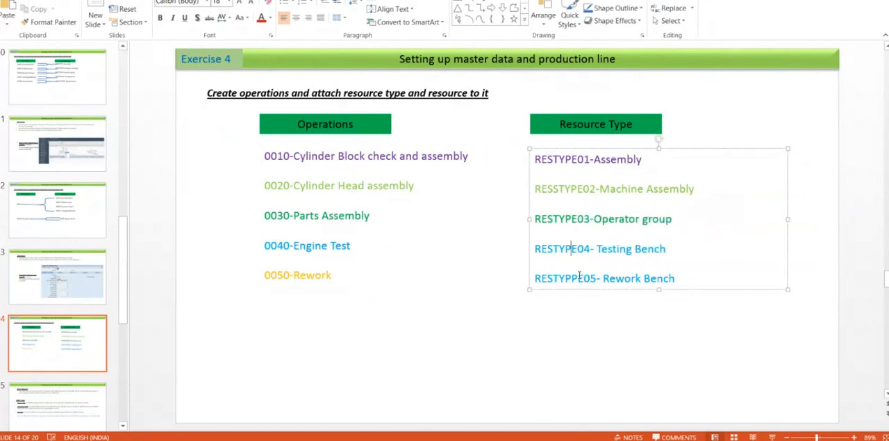
pyautogui.click(579, 278)
pyautogui.press('BackSpace')
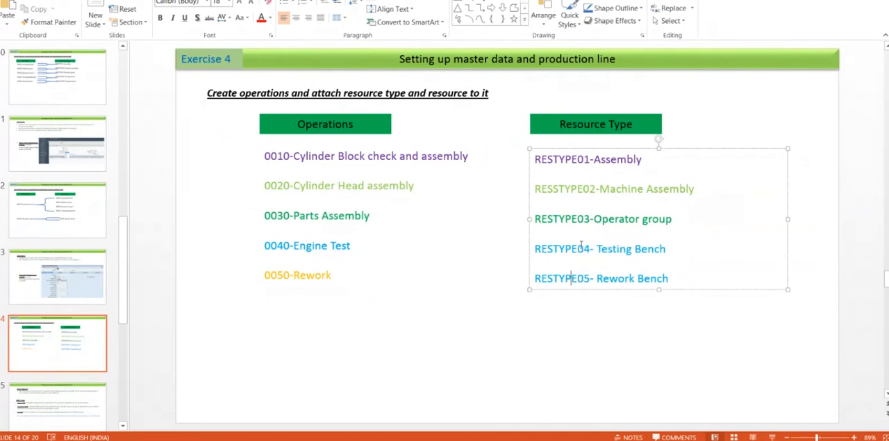
# Copy the text "0010-Cylinder Block check and assembly" from the slide and switch to SAP Manufacturing Execution
pyautogui.click(476, 250)
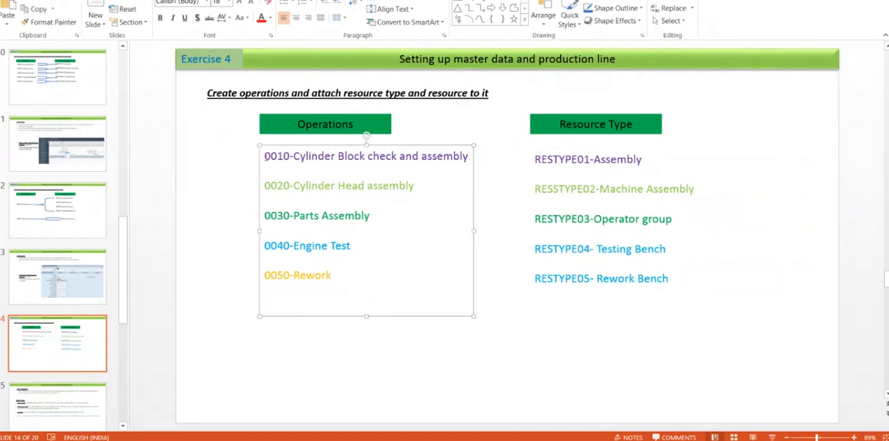
pyautogui.moveTo(266, 156); pyautogui.dragTo(467, 160)
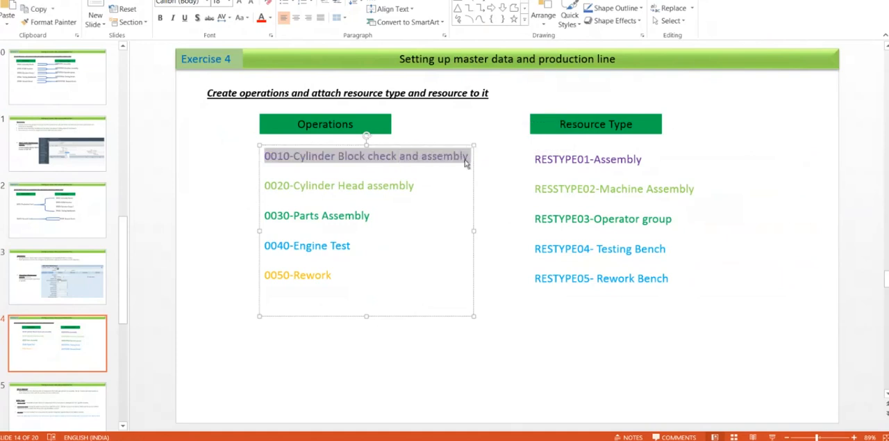
pyautogui.hotkey('alt', 'Tab')
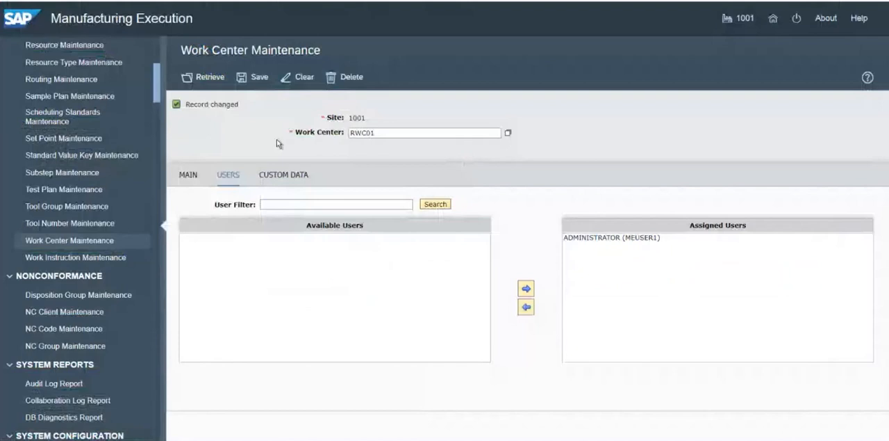
# Search the activity list for "operation mainte" and open Operation Maintenance
pyautogui.hotkey('ctrl', 'f')
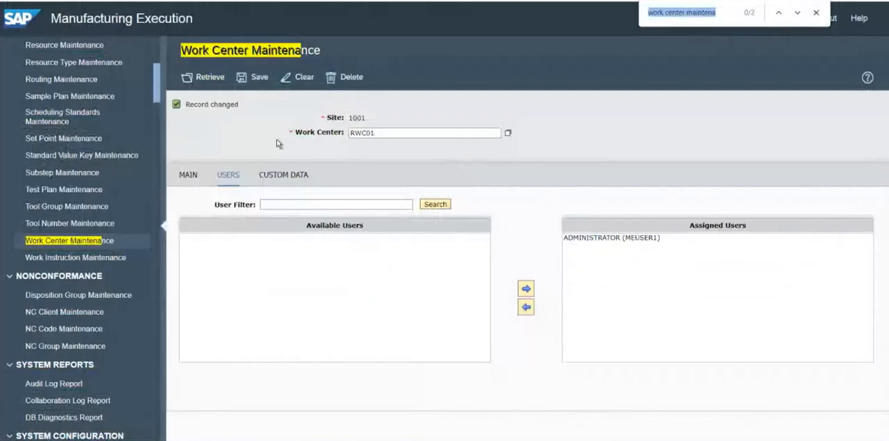
pyautogui.write('operation main')
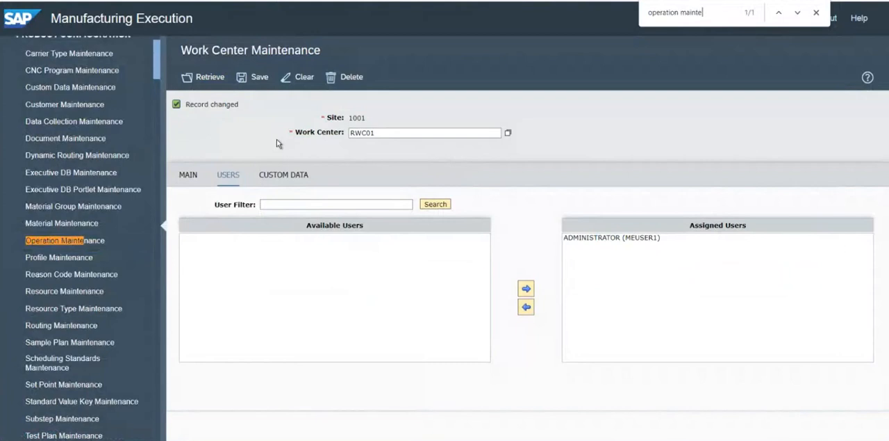
pyautogui.write('te')
pyautogui.click(72, 241)
# Paste the copied text as the operation and cut the name portion so that only 0010 remains
pyautogui.click(410, 120)
pyautogui.write('0010-CYLINDER BLOCK CHECK AND ASSEMB')
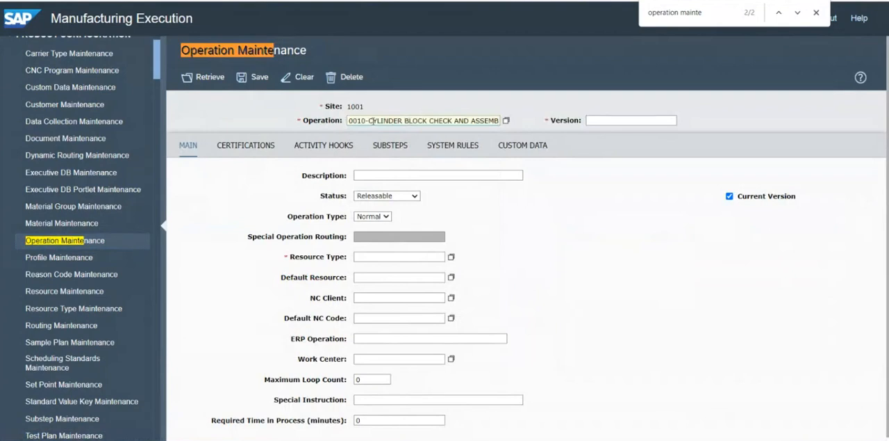
pyautogui.moveTo(367, 121); pyautogui.dragTo(535, 135)
pyautogui.hotkey('ctrl', 'c')
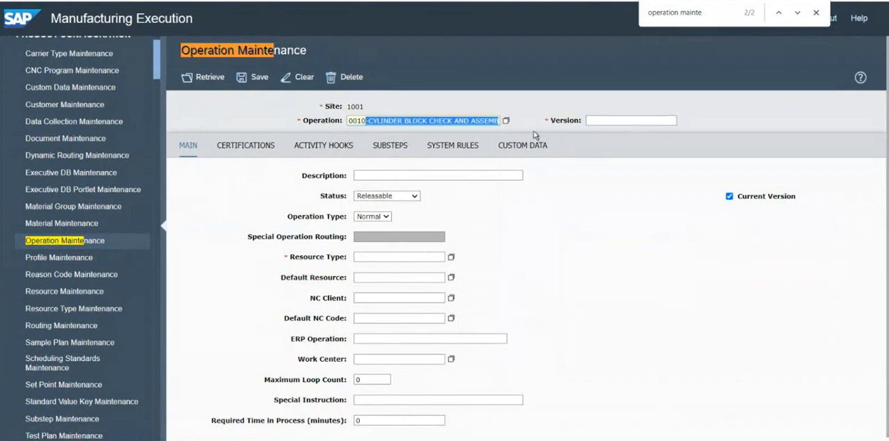
pyautogui.press('BackSpace')
# Set the description of operation 0010 to CYLINDER BLOCK CHECK AND ASSEMBLY, comparing it with the PowerPoint slide
pyautogui.click(405, 174)
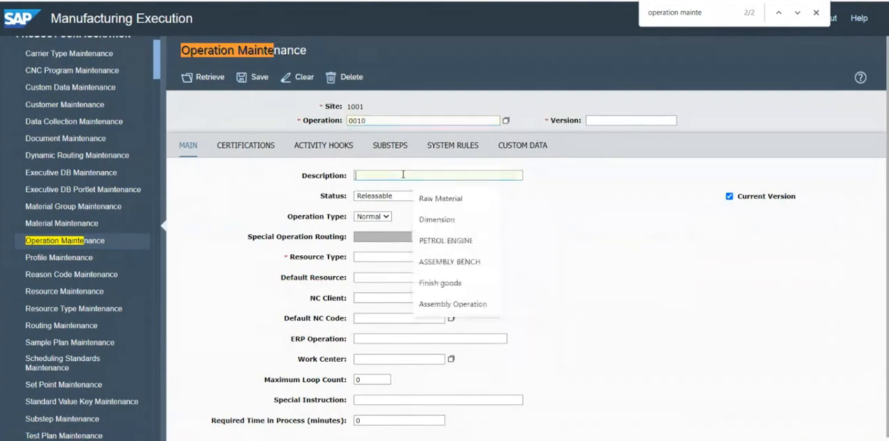
pyautogui.hotkey('ctrl', 'v')
pyautogui.hotkey('alt', 'Tab')
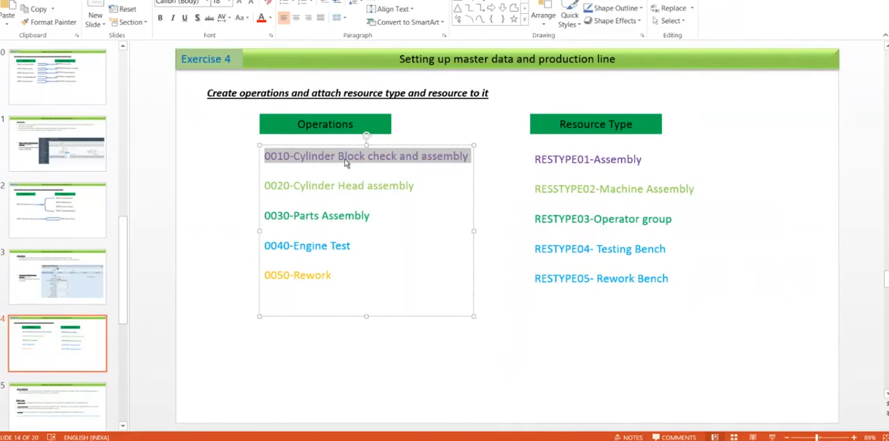
pyautogui.hotkey('alt', 'Tab')
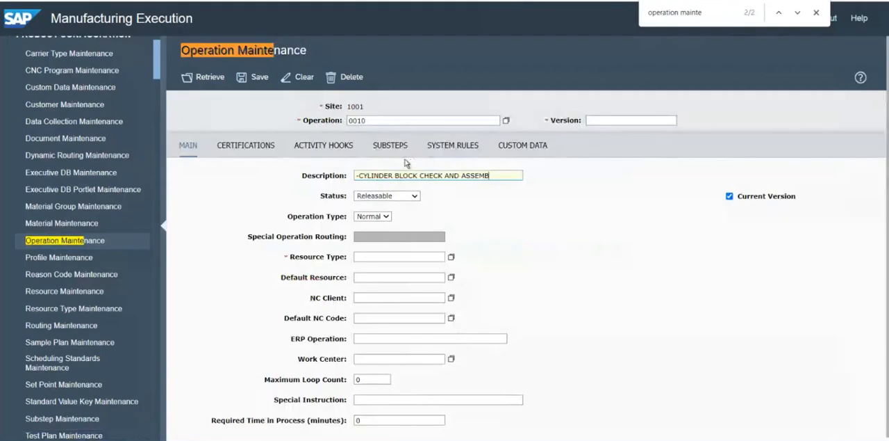
pyautogui.write('LY')
pyautogui.click(373, 257)
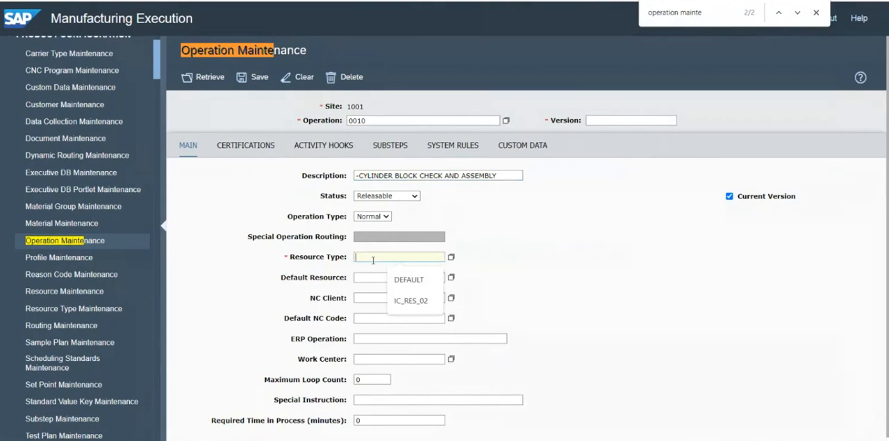
pyautogui.click(585, 216)
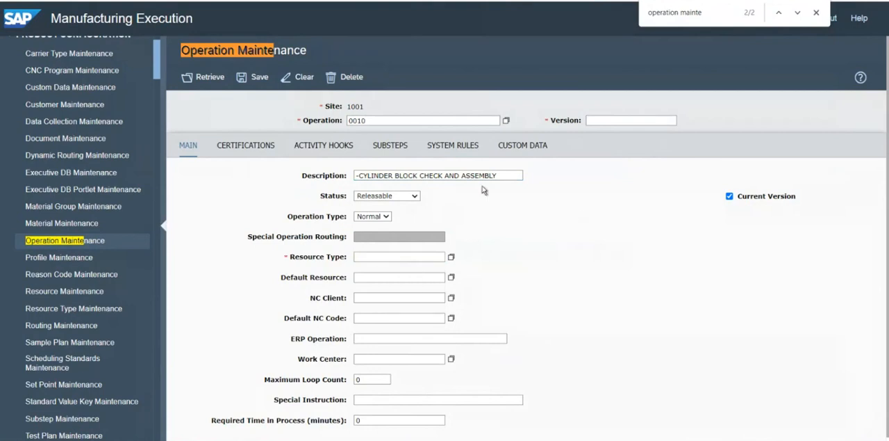
pyautogui.click(373, 174)
pyautogui.press('BackSpace')
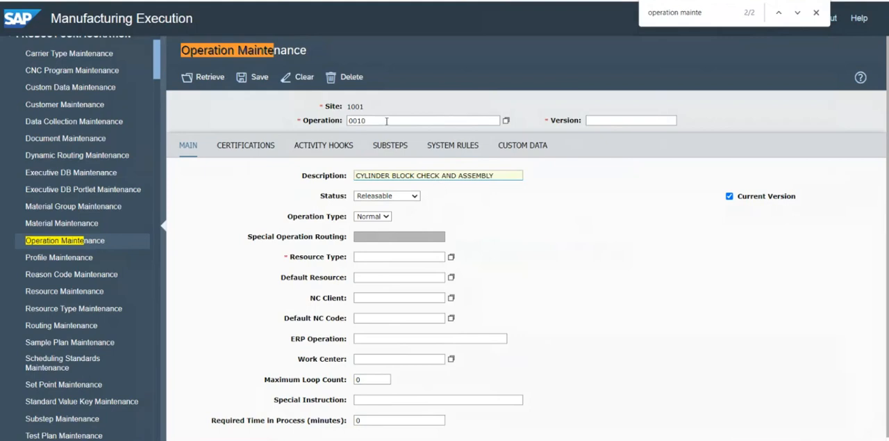
pyautogui.click(431, 216)
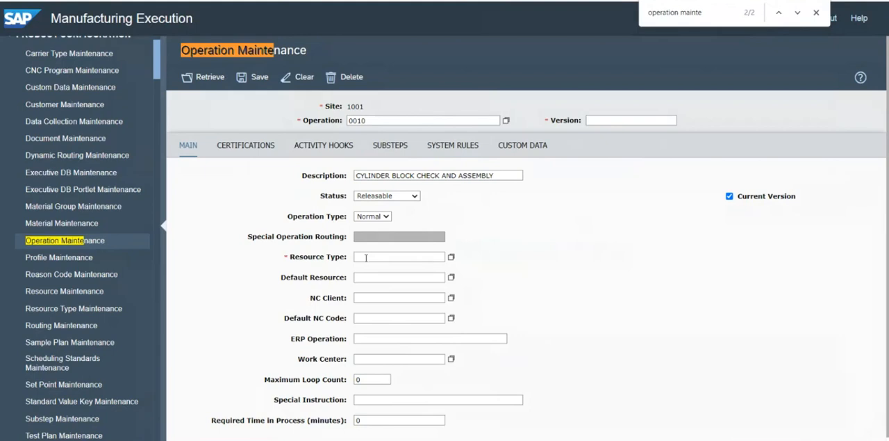
pyautogui.moveTo(378, 122); pyautogui.dragTo(331, 114)
pyautogui.click(297, 107)
pyautogui.click(381, 256)
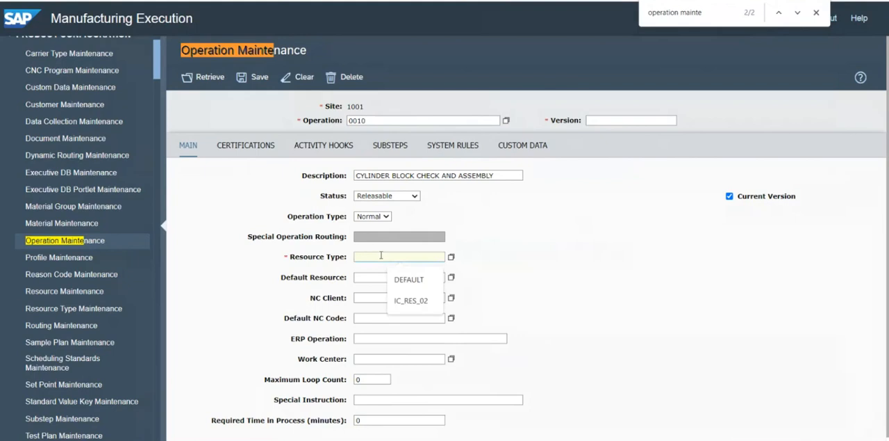
pyautogui.click(526, 257)
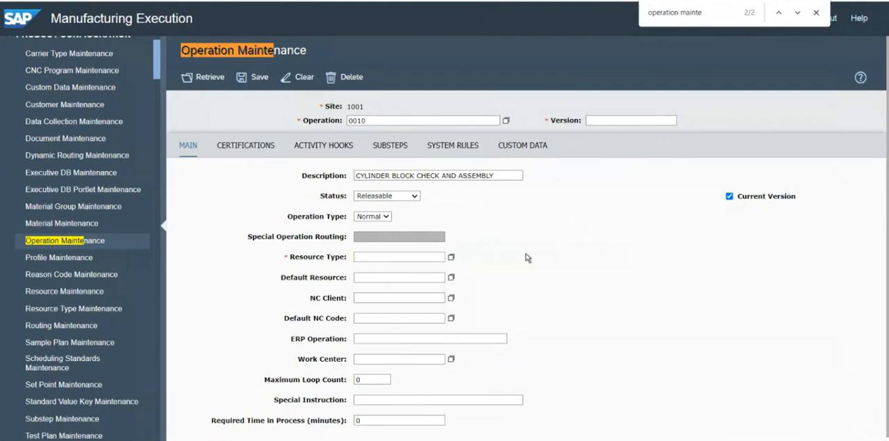
pyautogui.doubleClick(372, 121)
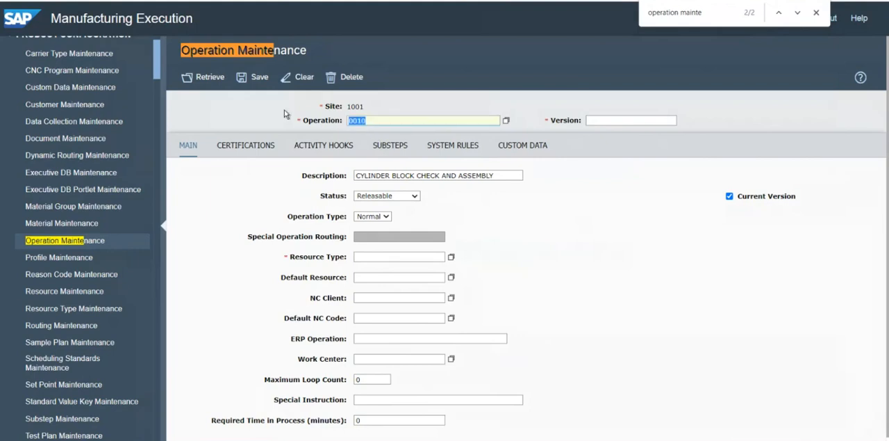
pyautogui.click(258, 113)
# Copy RESTYPE01 from the PowerPoint slide and select it as the resource type of operation 0010 in SAP ME
pyautogui.hotkey('alt', 'Tab')
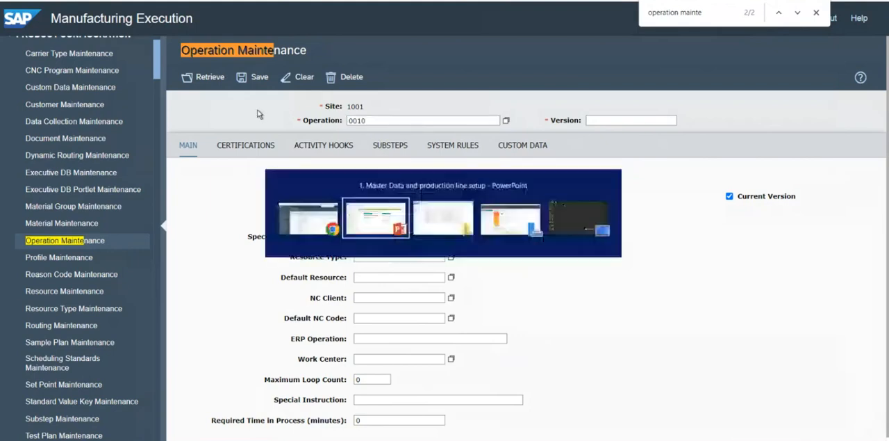
pyautogui.click(534, 159)
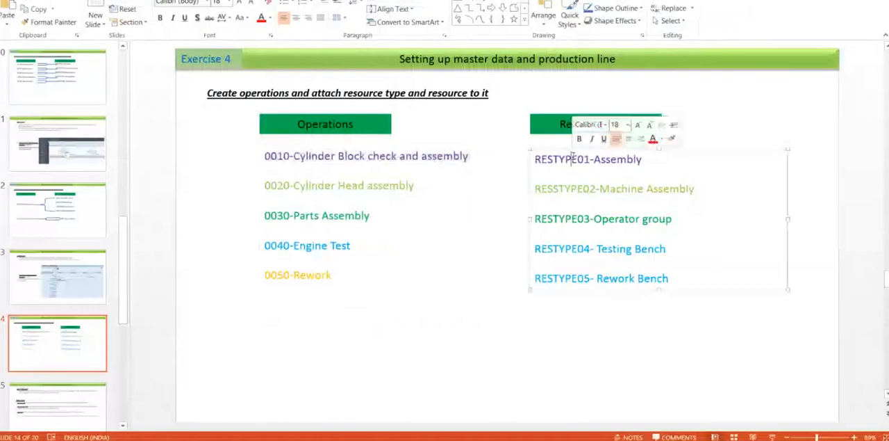
pyautogui.moveTo(535, 159); pyautogui.dragTo(590, 161)
pyautogui.hotkey('ctrl', 'c')
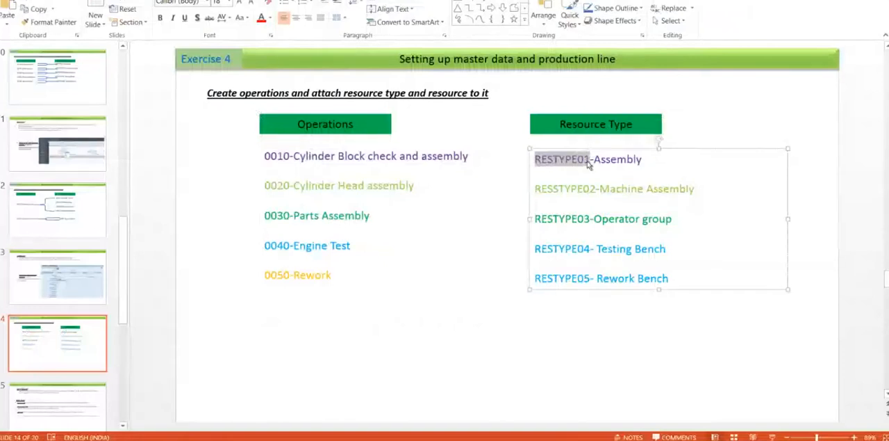
pyautogui.hotkey('alt', 'Tab')
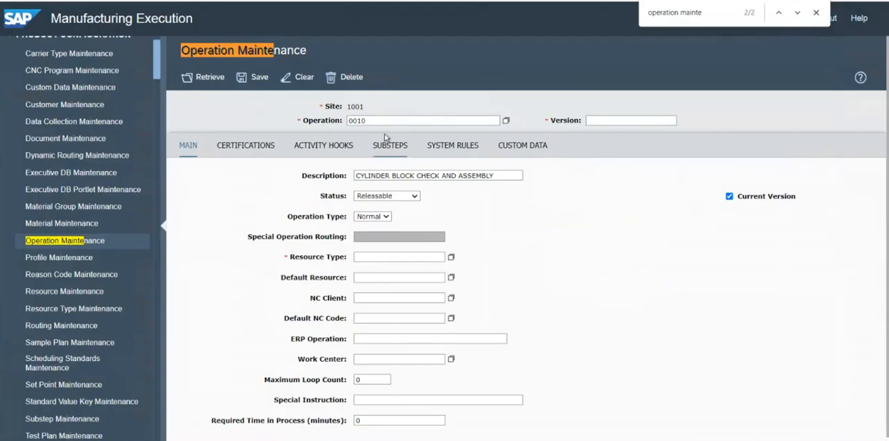
pyautogui.click(372, 257)
pyautogui.hotkey('ctrl', 'v')
pyautogui.click(451, 257)
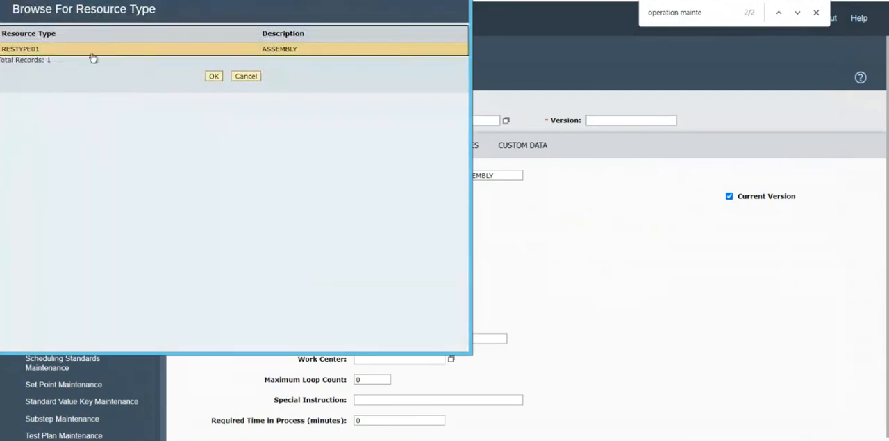
pyautogui.click(214, 76)
pyautogui.click(537, 283)
pyautogui.click(375, 257)
pyautogui.doubleClick(375, 257)
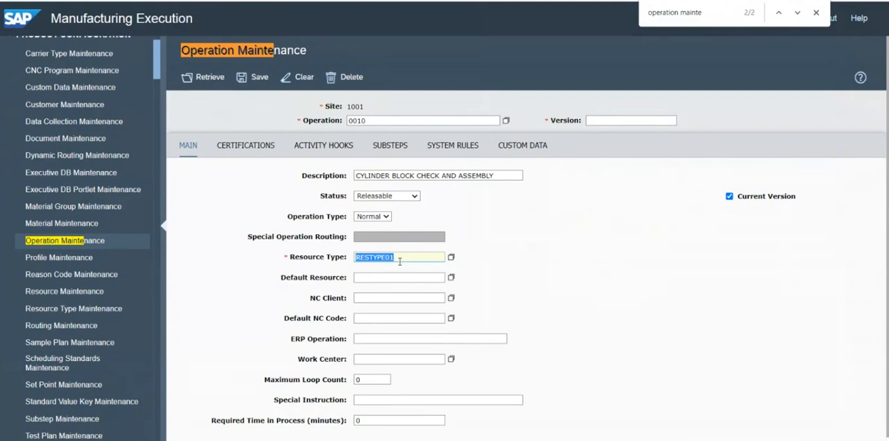
pyautogui.doubleClick(362, 121)
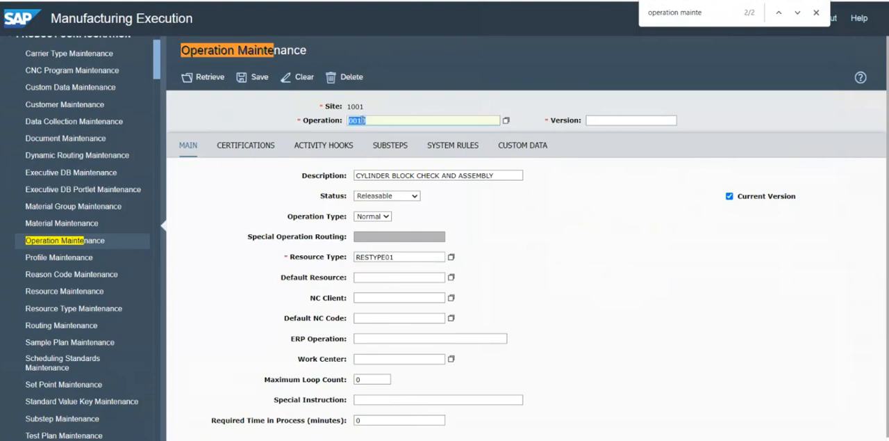
pyautogui.doubleClick(371, 258)
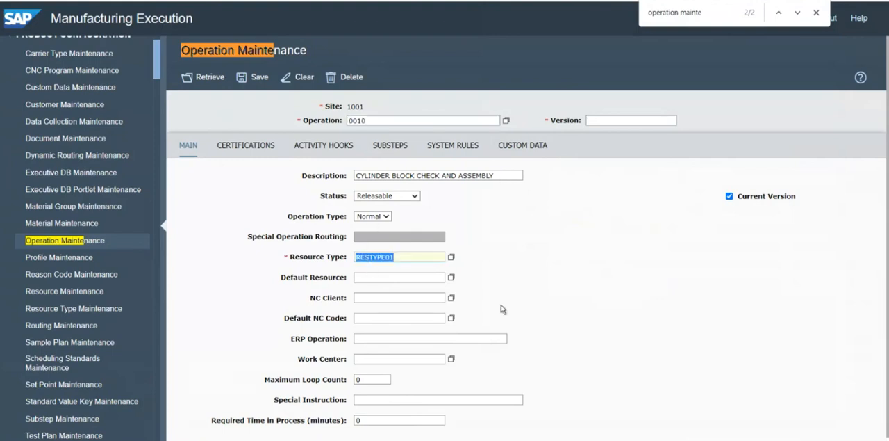
pyautogui.doubleClick(357, 120)
pyautogui.moveTo(374, 121); pyautogui.dragTo(309, 112)
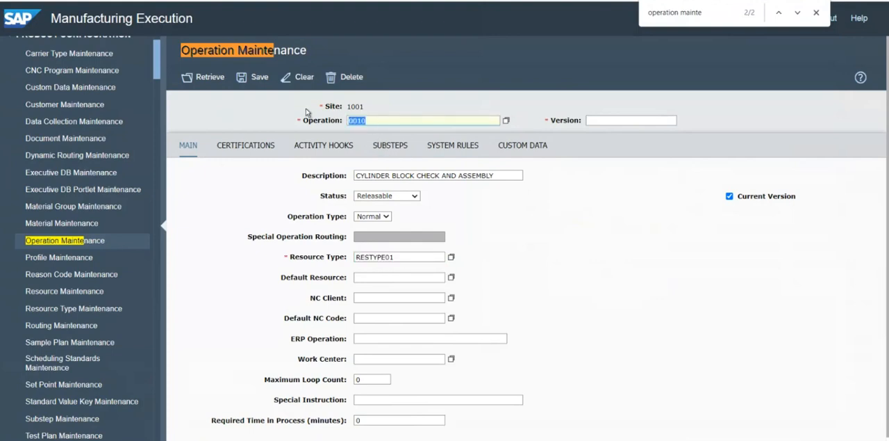
pyautogui.doubleClick(368, 254)
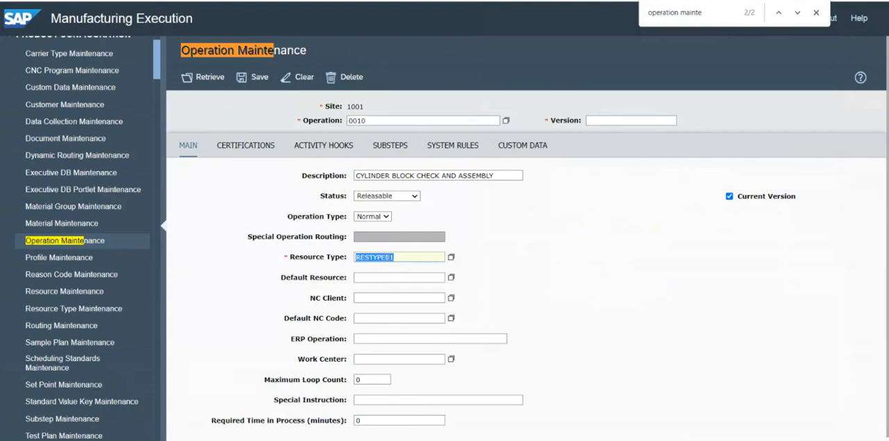
pyautogui.click(384, 257)
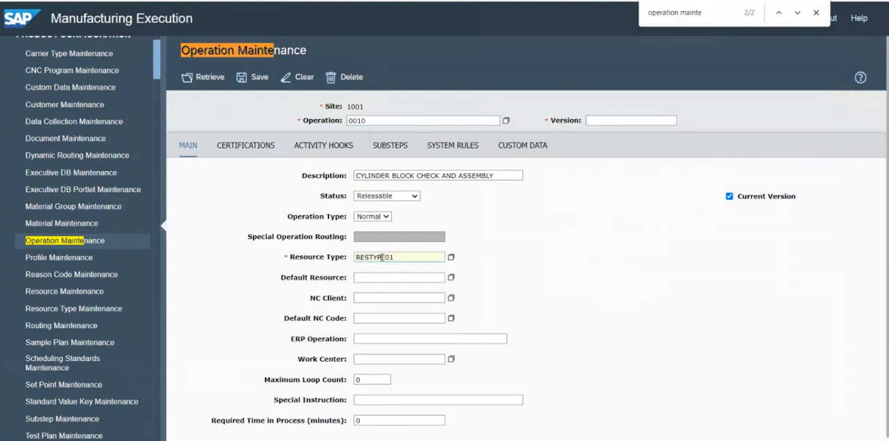
pyautogui.doubleClick(360, 121)
pyautogui.click(495, 223)
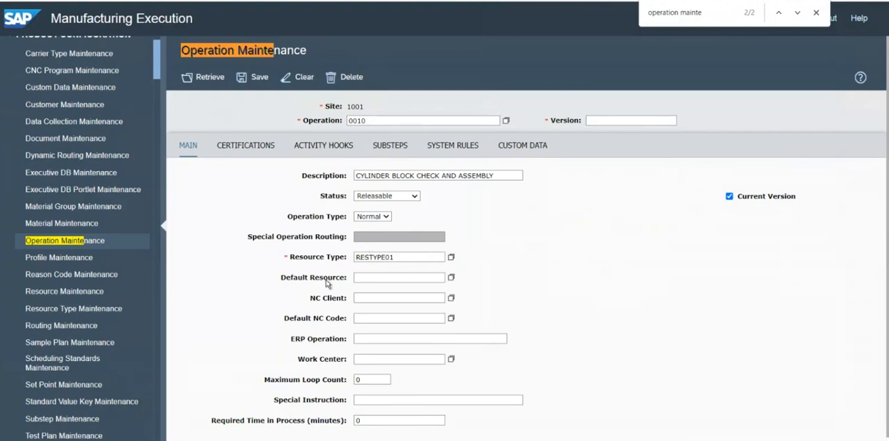
# Browse the resources for RESTYPE01 and choose RES01 as the default resource of operation 0010
pyautogui.doubleClick(382, 257)
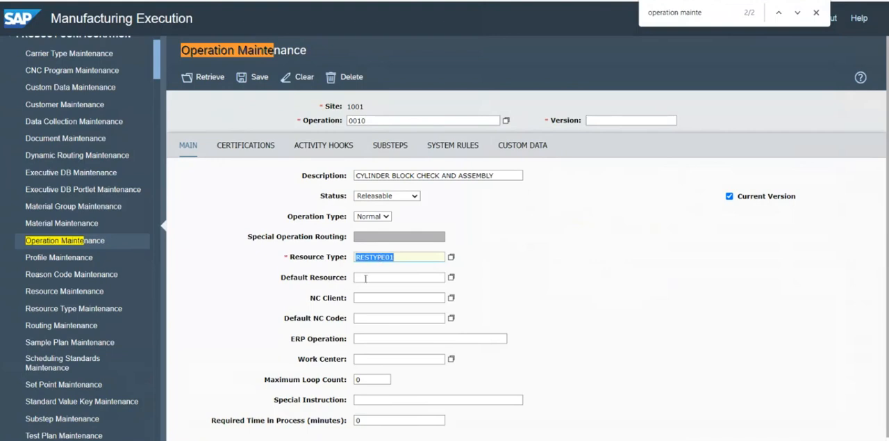
pyautogui.click(365, 278)
pyautogui.click(406, 257)
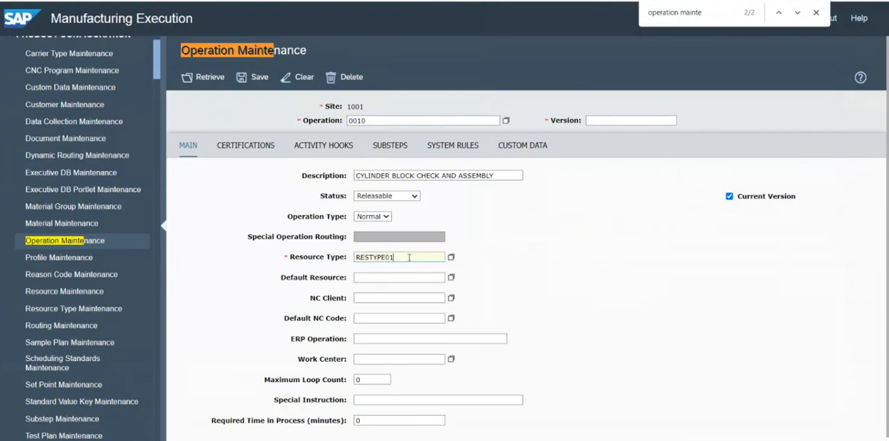
pyautogui.click(451, 278)
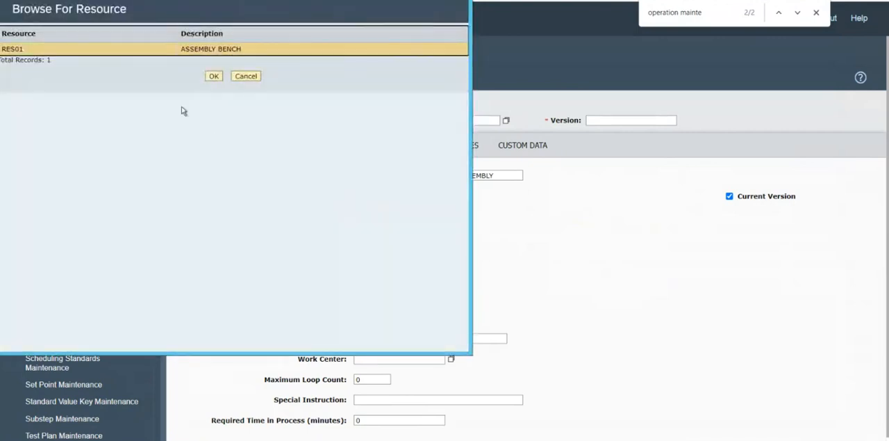
pyautogui.click(213, 76)
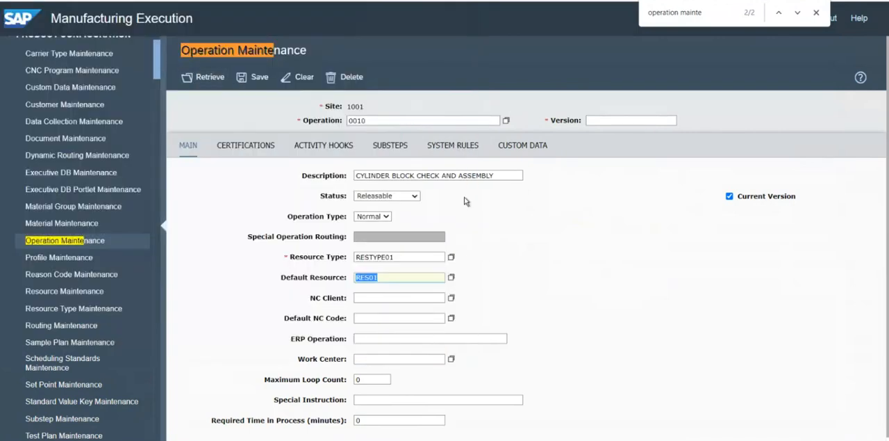
# Browse the work centers and choose WC01, PRODUCTION LINE1, as the work center of operation 0010
pyautogui.moveTo(566, 271); pyautogui.dragTo(378, 277)
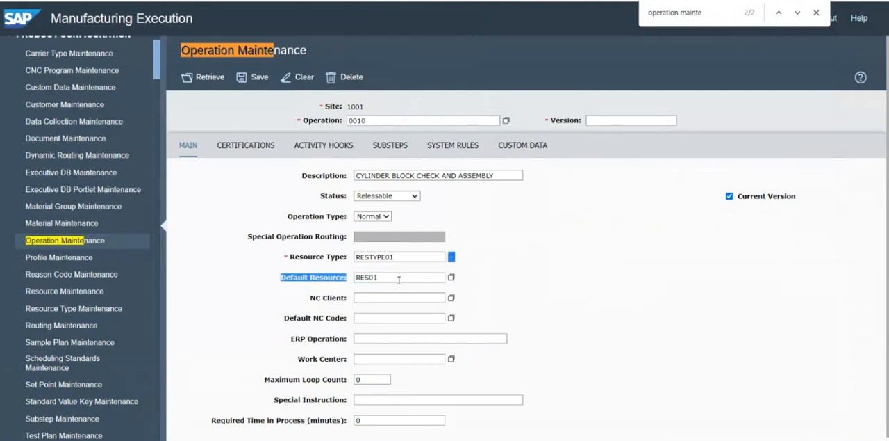
pyautogui.click(400, 279)
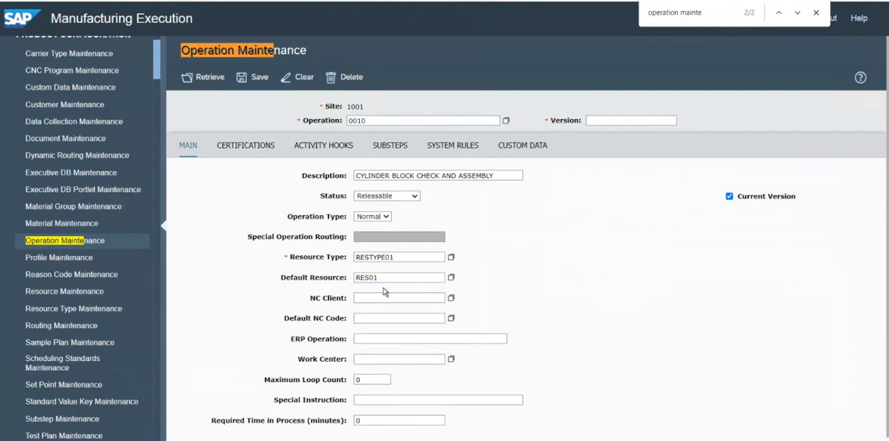
pyautogui.click(370, 359)
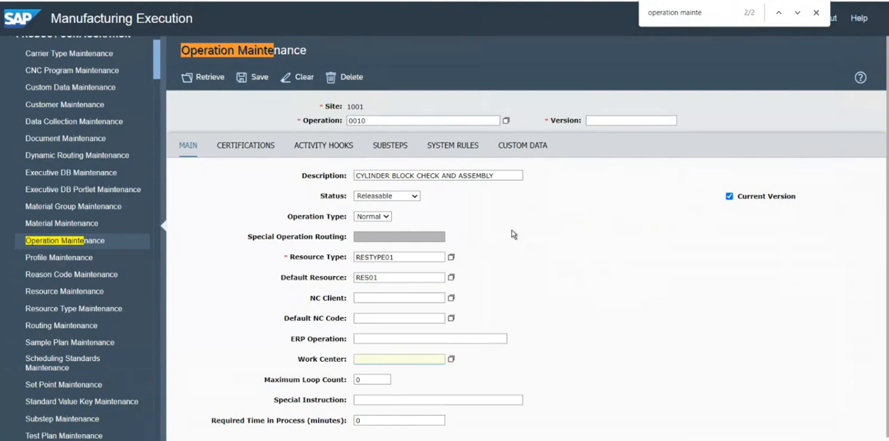
pyautogui.click(452, 362)
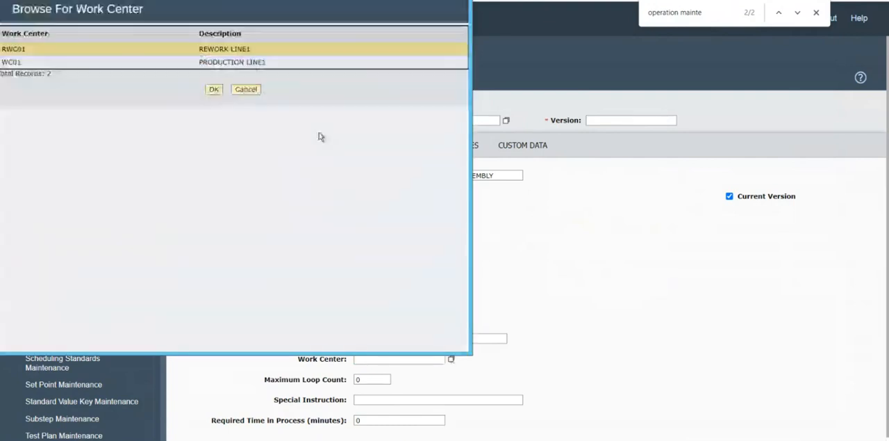
pyautogui.click(44, 64)
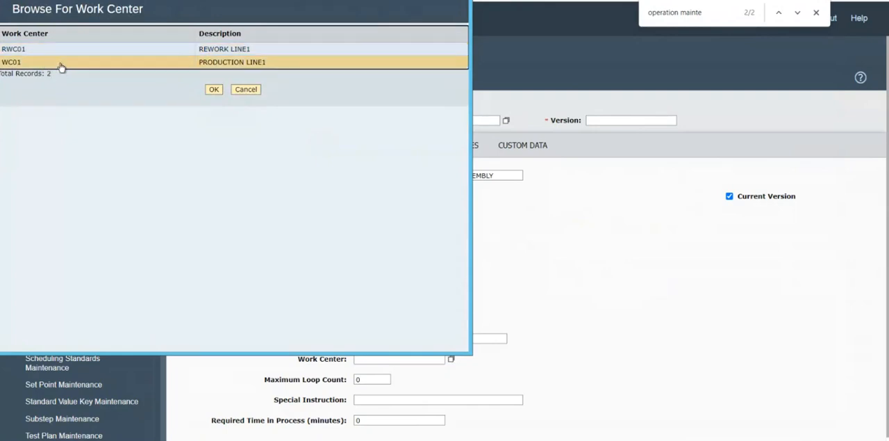
pyautogui.click(213, 89)
pyautogui.click(579, 312)
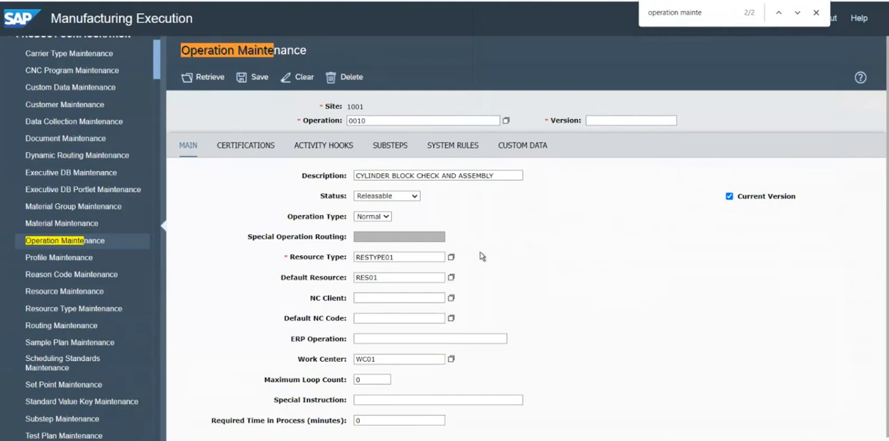
# Set the version of operation 0010 to A and save the record
pyautogui.click(261, 82)
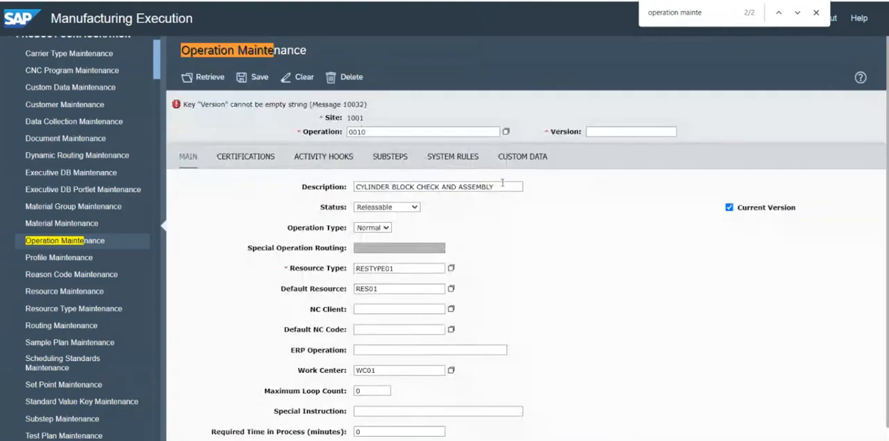
pyautogui.click(600, 131)
pyautogui.write('A')
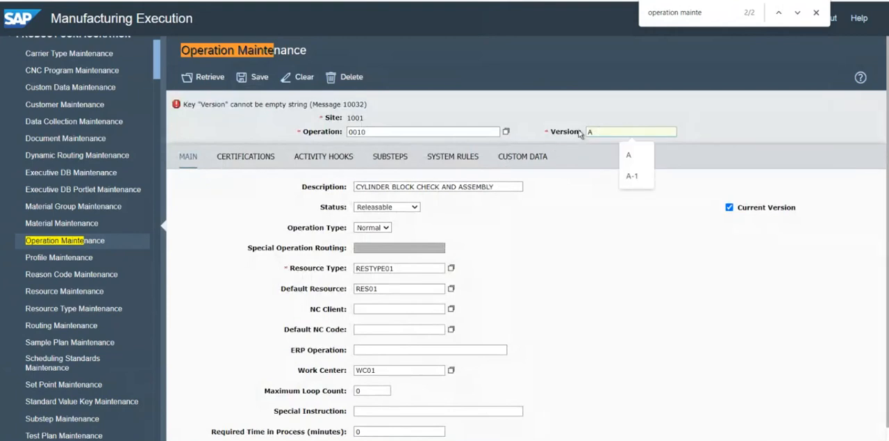
pyautogui.click(503, 114)
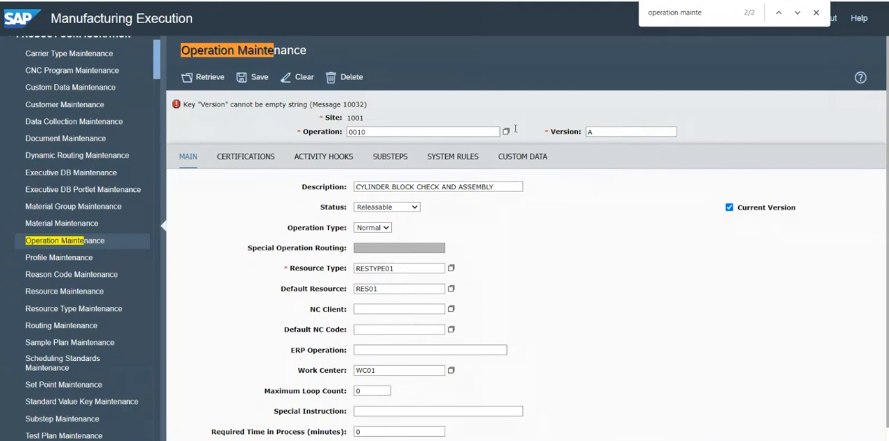
pyautogui.click(258, 81)
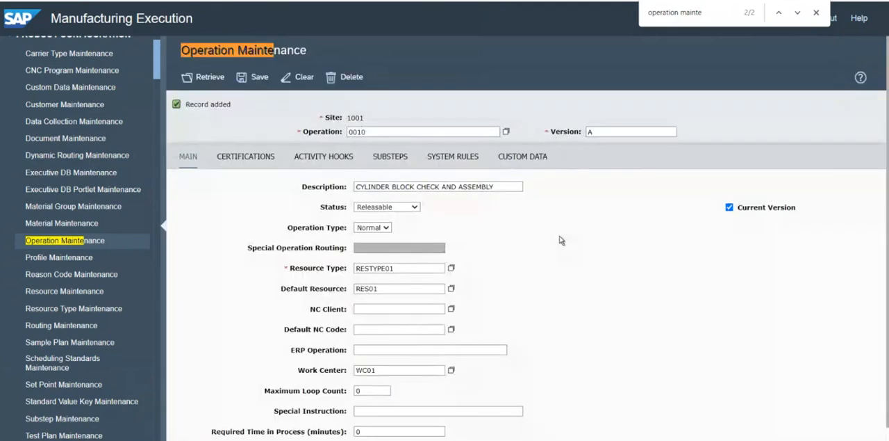
# Copy the 0020-Cylinder Head assembly line from the PowerPoint slide into SAP ME's operation field and cut its name portion, keeping only 0020
pyautogui.hotkey('alt', 'Tab')
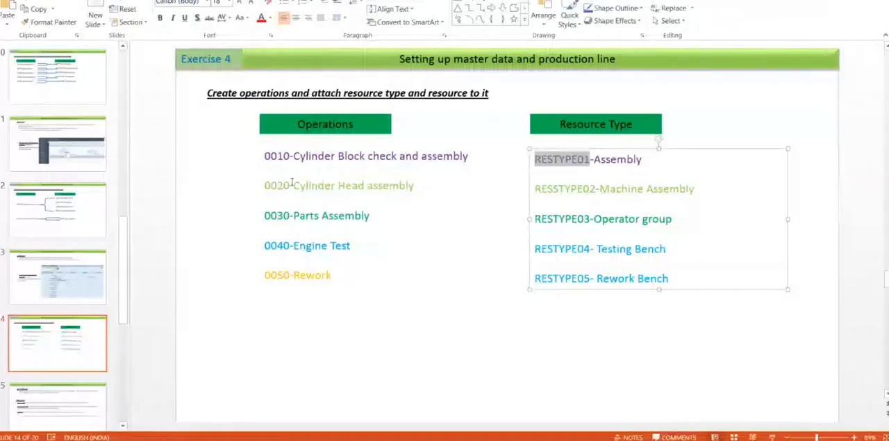
pyautogui.moveTo(265, 185); pyautogui.dragTo(419, 191)
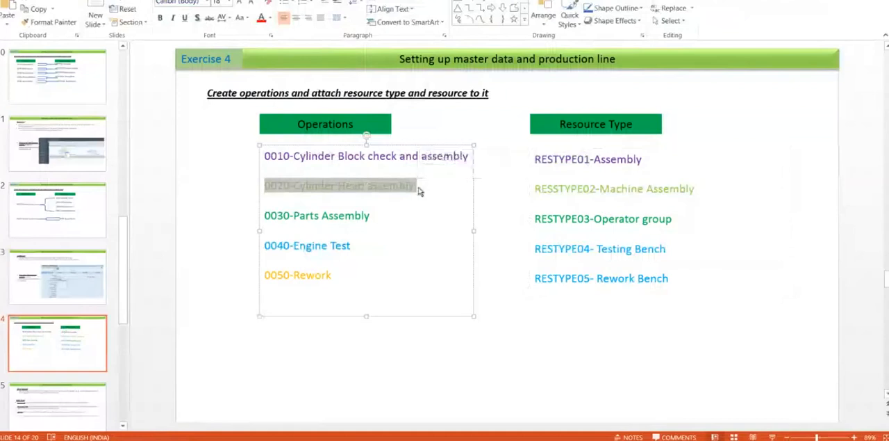
pyautogui.hotkey('alt', 'Tab')
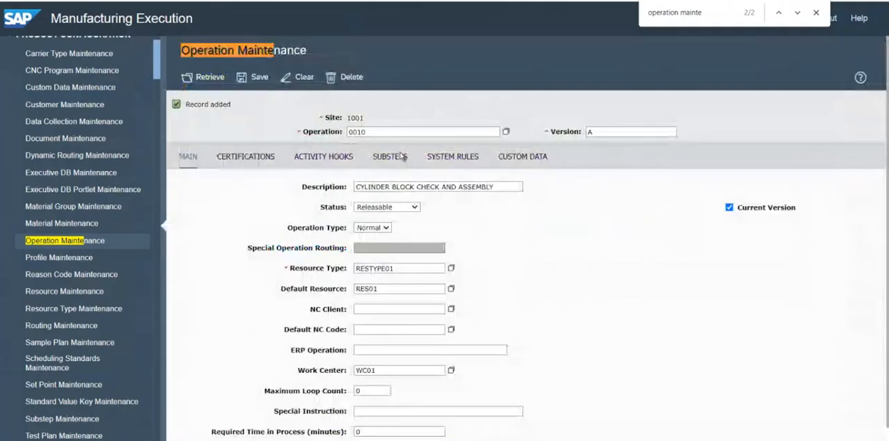
pyautogui.doubleClick(382, 130)
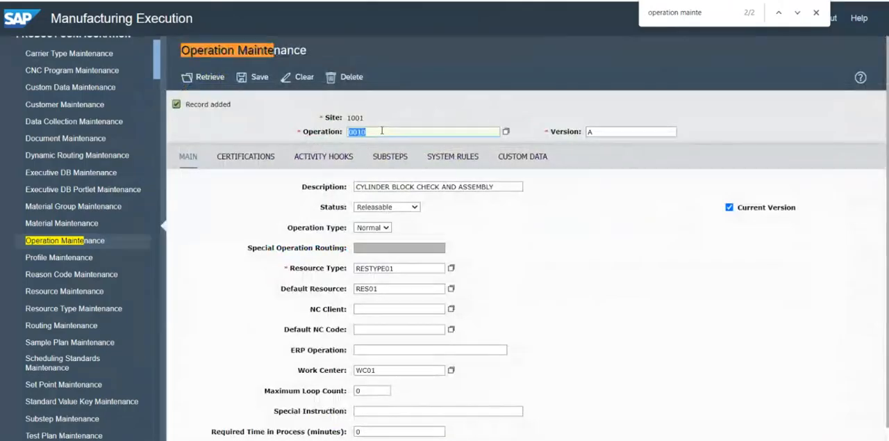
pyautogui.write('0020-CYLINDER HEAD ASSEMBLY')
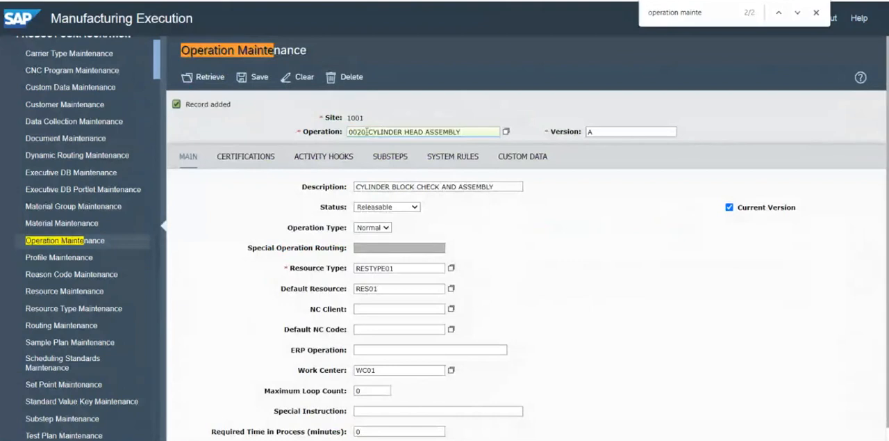
pyautogui.moveTo(366, 131); pyautogui.dragTo(503, 139)
pyautogui.hotkey('ctrl', 'c')
pyautogui.press('BackSpace')
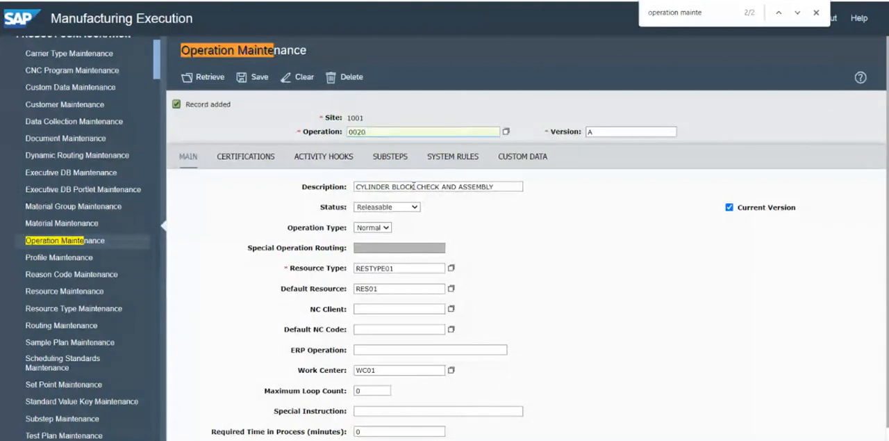
# Replace the description with the cut text and remove its leading hyphen to get CYLINDER HEAD ASSEMBLY
pyautogui.tripleClick(412, 186)
pyautogui.hotkey('ctrl', 'v')
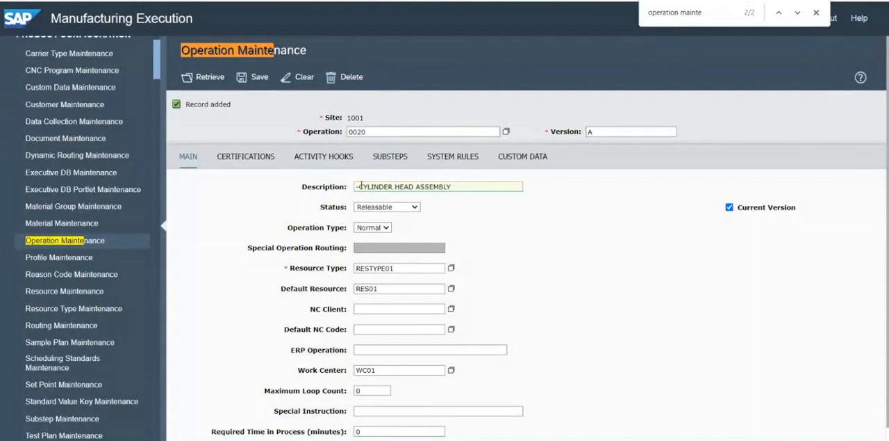
pyautogui.click(357, 186)
pyautogui.press('BackSpace')
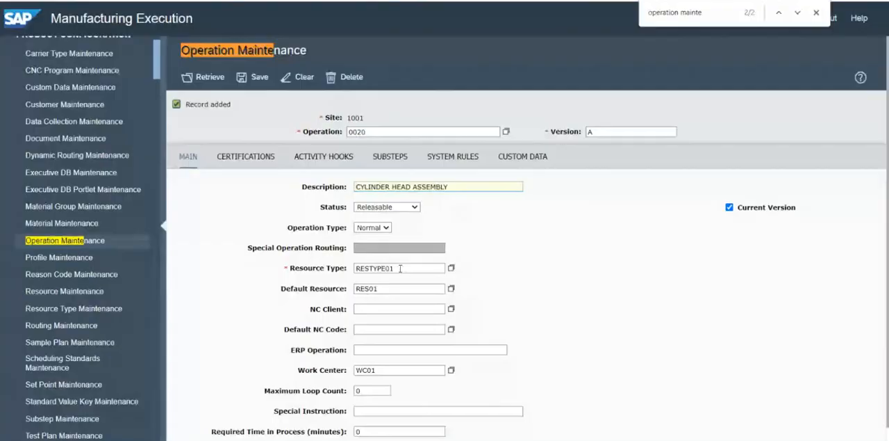
# Set operation 0020's resource type to RESTYPE02 and default resource to RES02, checking the PowerPoint slide, and save the record
pyautogui.hotkey('alt', 'Tab')
pyautogui.hotkey('alt', 'Tab')
pyautogui.click(418, 267)
pyautogui.press('BackSpace')
pyautogui.write('2')
pyautogui.click(397, 288)
pyautogui.press('BackSpace')
pyautogui.write('2')
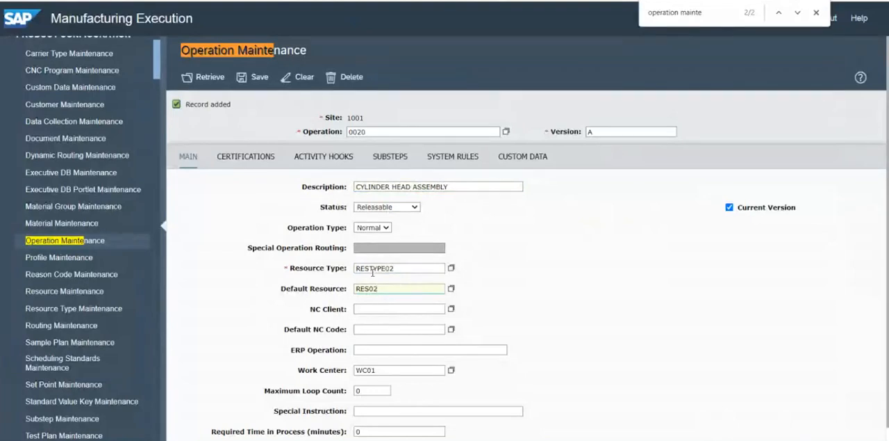
pyautogui.moveTo(378, 288); pyautogui.dragTo(358, 281)
pyautogui.click(259, 77)
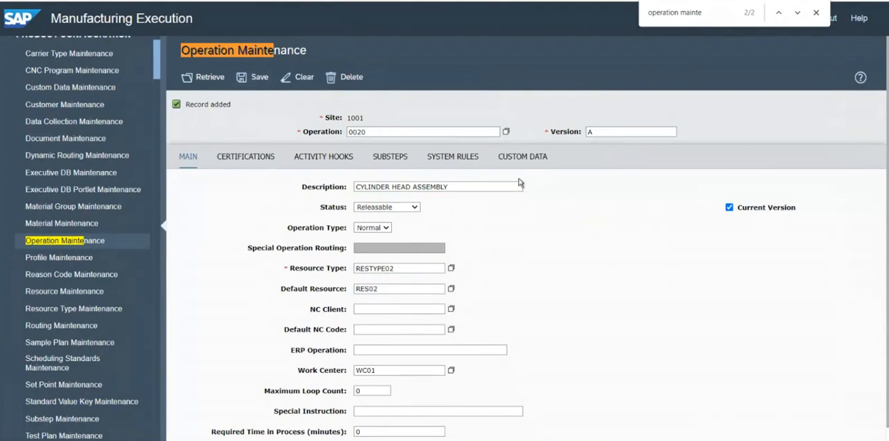
# Copy the 0030-Parts Assembly line from the PowerPoint slide into SAP ME's operation field and cut its name portion, keeping only 0030
pyautogui.hotkey('alt', 'Tab')
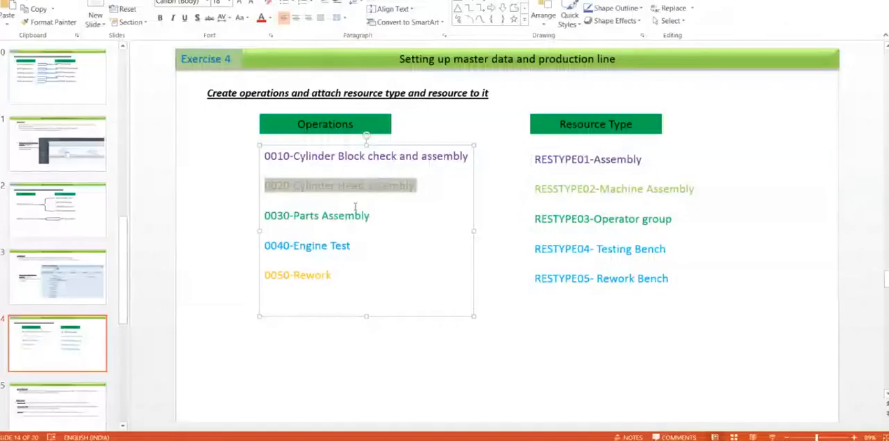
pyautogui.moveTo(264, 215); pyautogui.dragTo(372, 219)
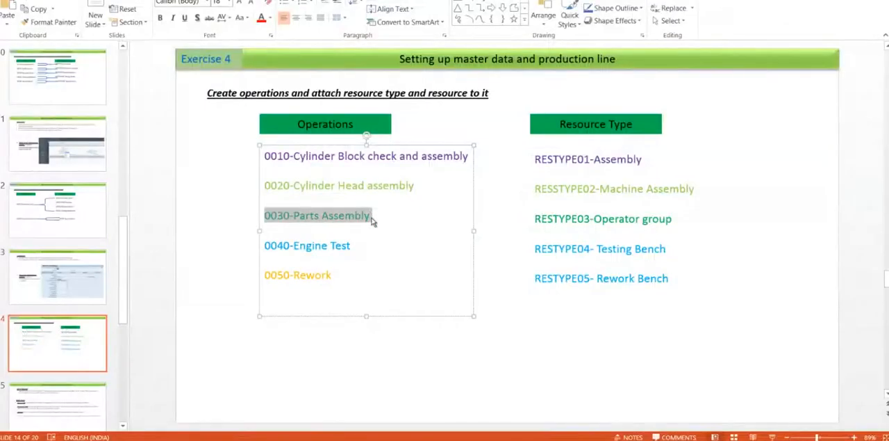
pyautogui.hotkey('alt', 'Tab')
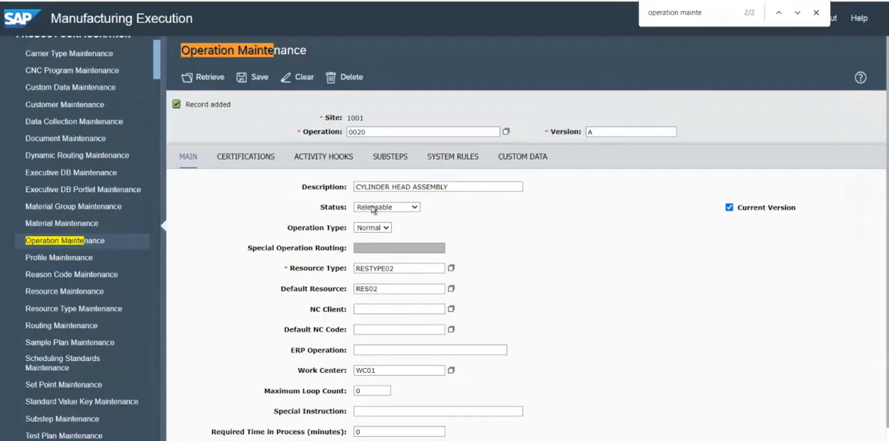
pyautogui.doubleClick(372, 135)
pyautogui.write('0030-PARTS ASSEMBLY')
pyautogui.moveTo(366, 132); pyautogui.dragTo(478, 133)
pyautogui.hotkey('ctrl', 'c')
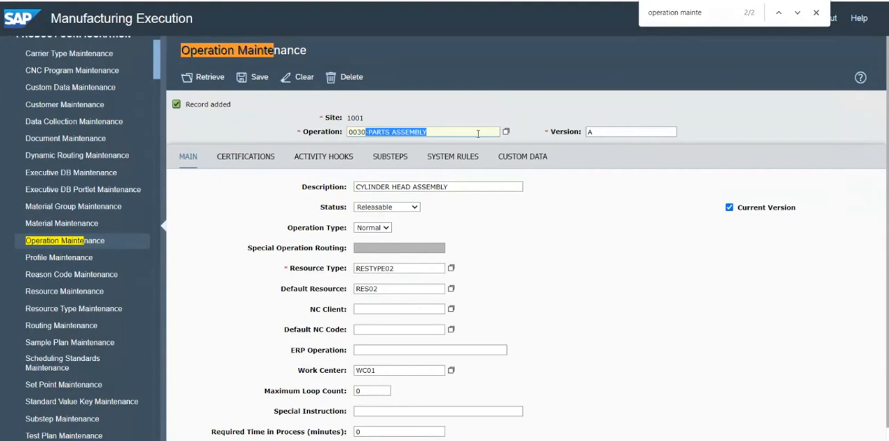
pyautogui.press('BackSpace')
# Replace the description of operation 0030 with PARTS ASSEMBLY, without the leading hyphen
pyautogui.click(414, 187)
pyautogui.hotkey('ctrl', 'a')
pyautogui.hotkey('ctrl', 'v')
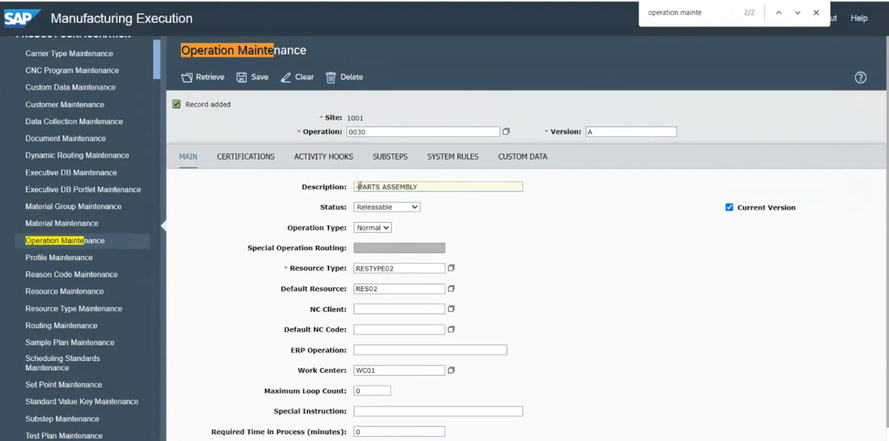
# Set operation 0030's resource type to RESTYPE03 and default resource to RES03, and save the record
pyautogui.click(423, 269)
pyautogui.press('BackSpace')
pyautogui.write('3')
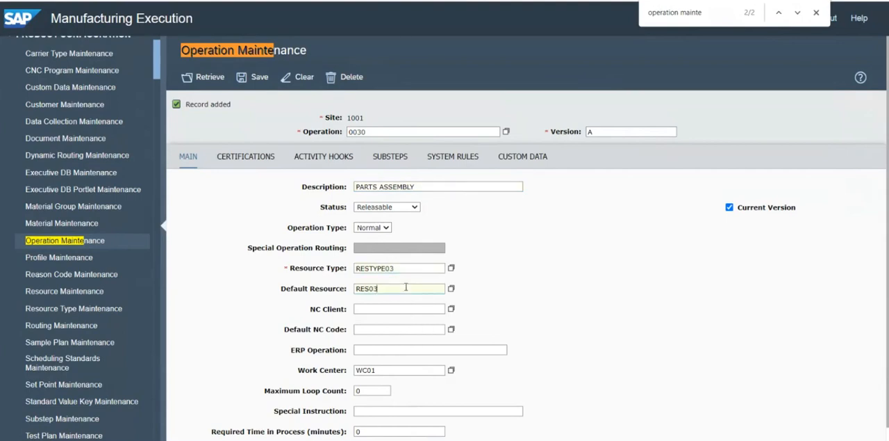
pyautogui.press('BackSpace')
pyautogui.write('3')
pyautogui.click(259, 78)
# Copy the 0040-Engine Test line from the PowerPoint slide into SAP ME's operation field and cut its name portion, keeping only 0040
pyautogui.hotkey('alt', 'Tab')
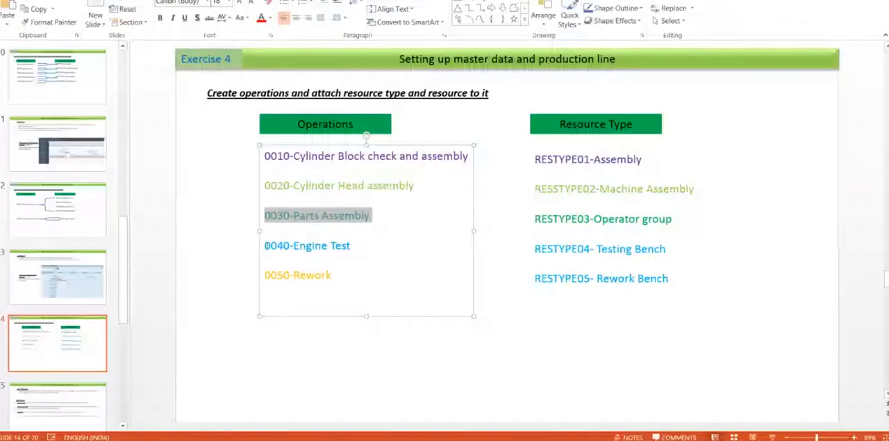
pyautogui.moveTo(265, 245); pyautogui.dragTo(375, 252)
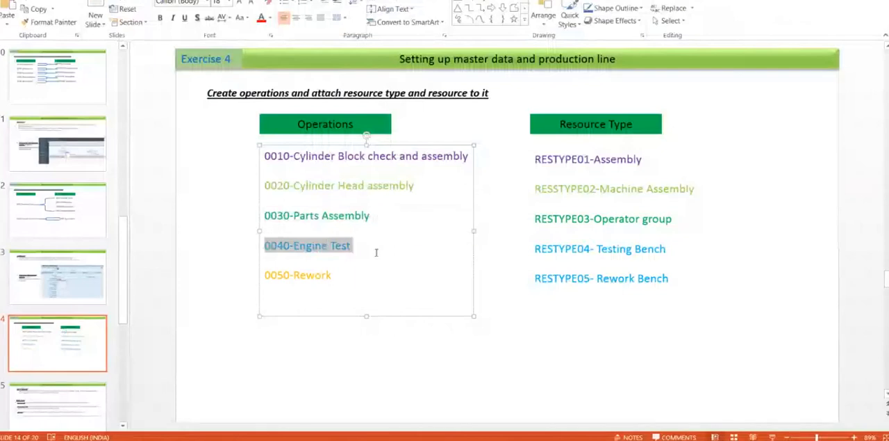
pyautogui.hotkey('alt', 'Tab')
pyautogui.click(373, 131)
pyautogui.doubleClick(373, 131)
pyautogui.write('0040-ENGINE TEST')
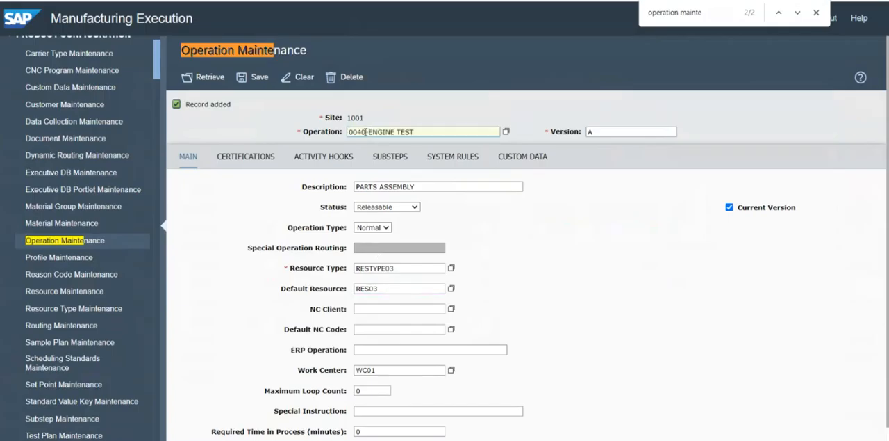
pyautogui.moveTo(365, 131); pyautogui.dragTo(436, 143)
pyautogui.hotkey('ctrl', 'c')
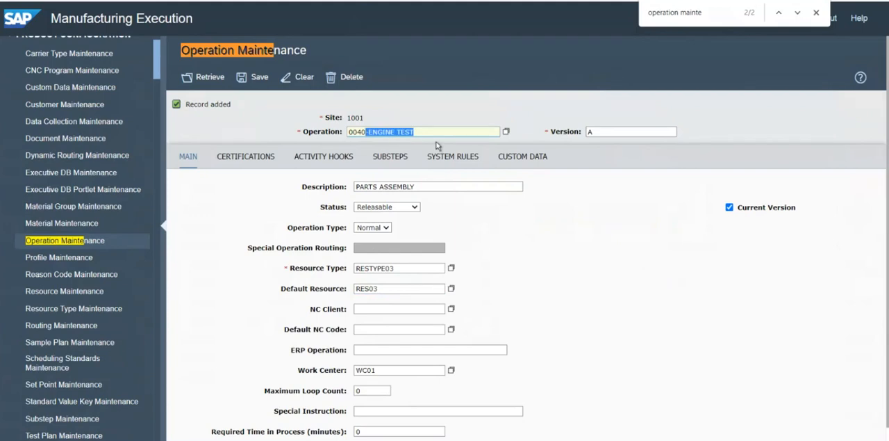
pyautogui.press('Delete')
# Replace the description of operation 0040 with ENGINE TEST, removing the pasted leading hyphen
pyautogui.tripleClick(399, 187)
pyautogui.hotkey('ctrl', 'v')
pyautogui.click(359, 187)
pyautogui.press('BackSpace')
# Set operation 0040's resource type to RESTYPE04 and default resource to RES04, and save the record
pyautogui.click(410, 267)
pyautogui.press('BackSpace')
pyautogui.write('4')
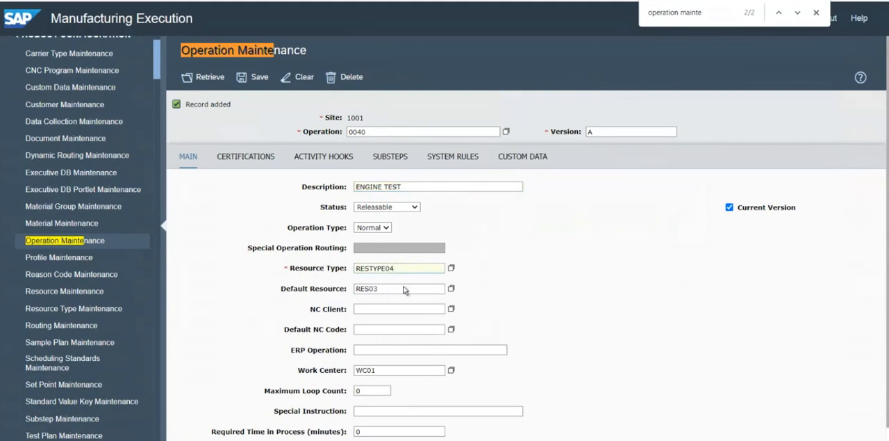
pyautogui.click(404, 291)
pyautogui.press('BackSpace')
pyautogui.write('4')
pyautogui.click(256, 78)
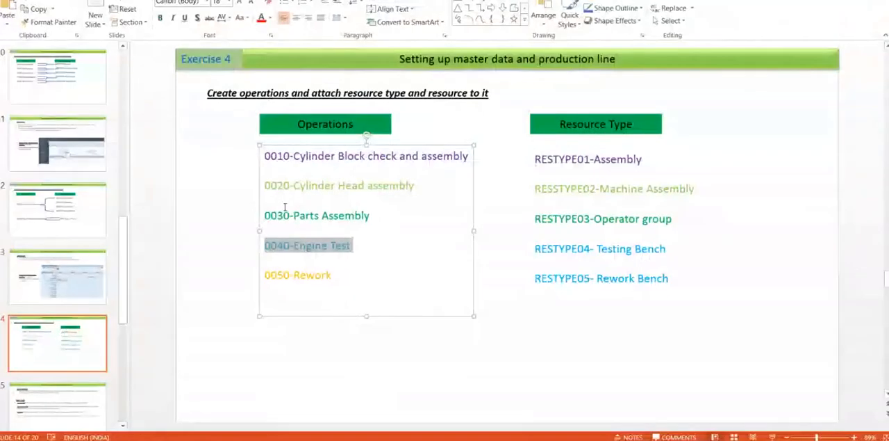
# Copy the 0050-Rework line from the PowerPoint slide into SAP ME's operation field and cut its name portion, keeping only 0050
pyautogui.moveTo(267, 274); pyautogui.dragTo(339, 278)
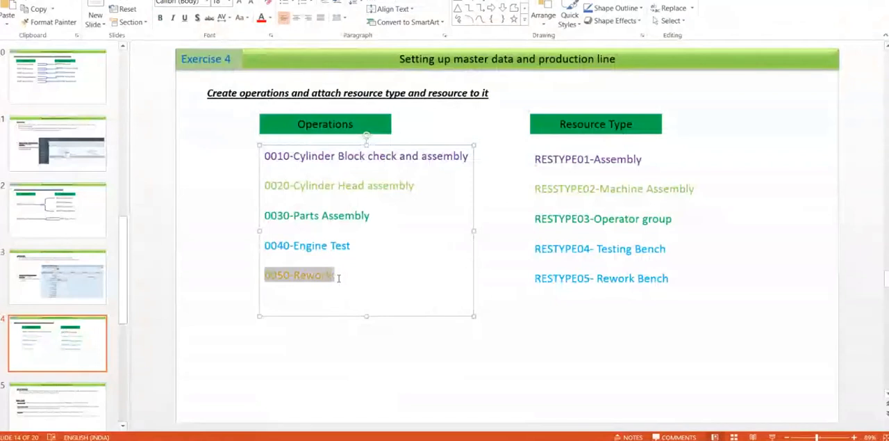
pyautogui.hotkey('alt', 'Tab')
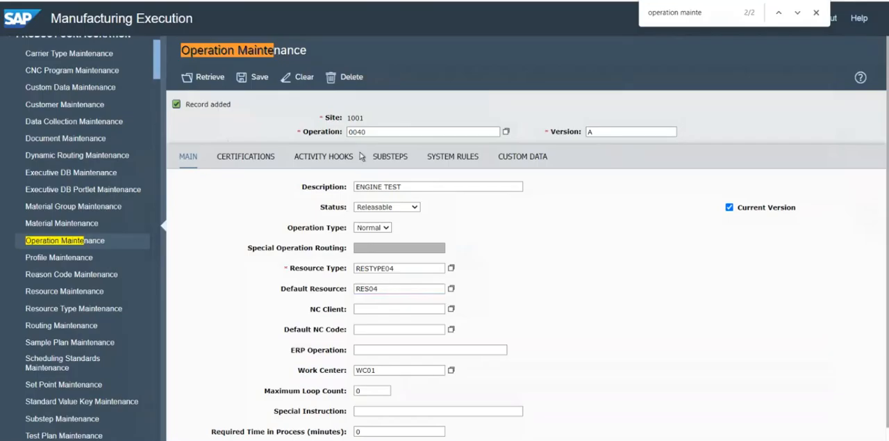
pyautogui.doubleClick(380, 135)
pyautogui.write('0050-REWORK')
pyautogui.moveTo(364, 133); pyautogui.dragTo(409, 134)
pyautogui.hotkey('ctrl', 'c')
pyautogui.press('BackSpace')
# Replace the description of operation 0050 with REWORK, removing the pasted leading hyphen
pyautogui.click(385, 186)
pyautogui.hotkey('ctrl', 'a')
pyautogui.hotkey('ctrl', 'v')
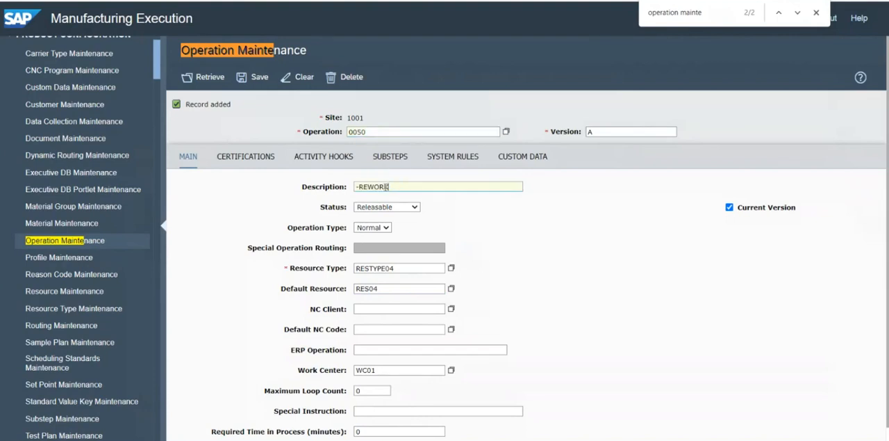
pyautogui.click(359, 186)
pyautogui.press('BackSpace')
# Set operation 0050's resource type to RESTYPE05 and default resource to RES05, checking the PowerPoint slide
pyautogui.click(408, 268)
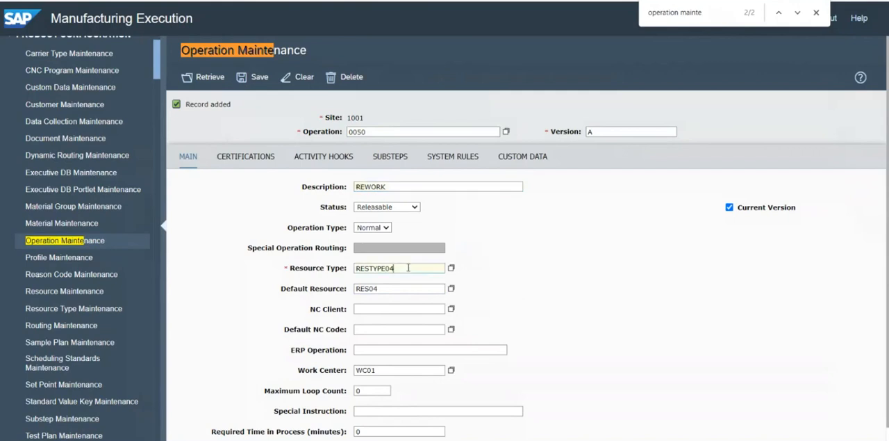
pyautogui.hotkey('alt', 'Tab')
pyautogui.hotkey('alt', 'Tab')
pyautogui.press('BackSpace')
pyautogui.write('5')
pyautogui.press('BackSpace')
pyautogui.write('5')
pyautogui.click(384, 370)
pyautogui.press('BackSpace')
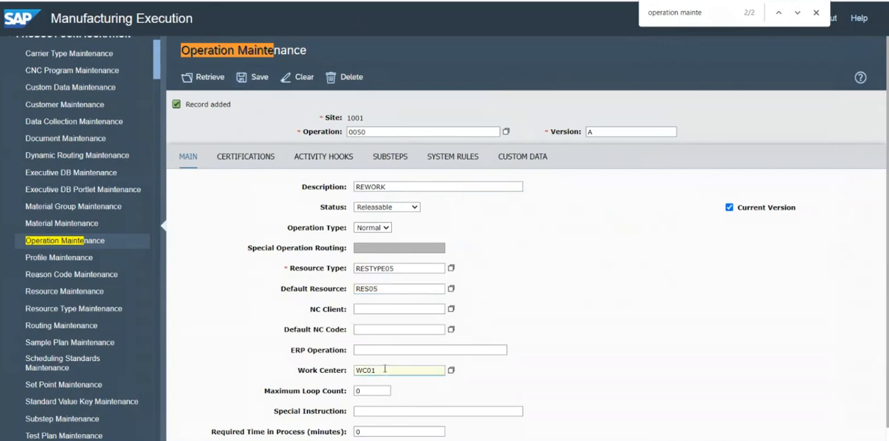
pyautogui.click(452, 369)
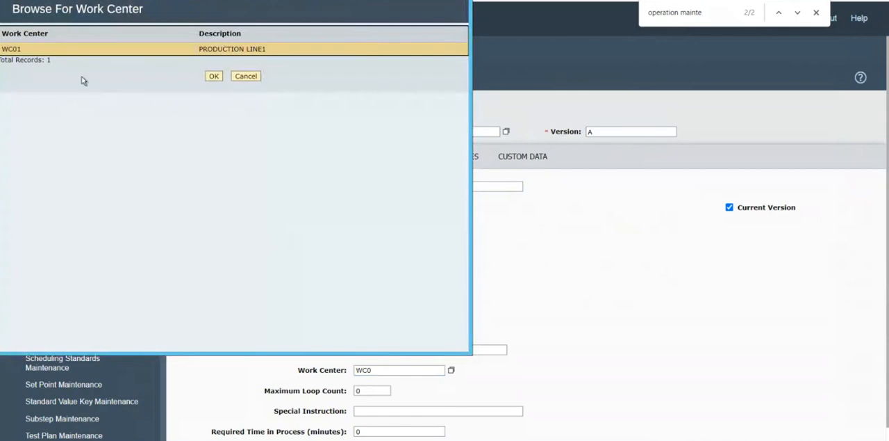
pyautogui.click(247, 76)
# Replace operation 0050's work center with RWC01 (REWORK LINE1) from the work center list and save the record
pyautogui.doubleClick(381, 370)
pyautogui.press('BackSpace')
pyautogui.click(451, 369)
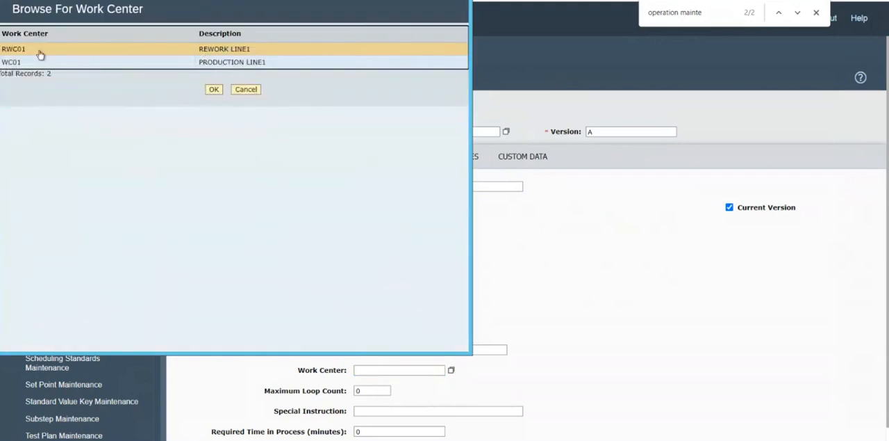
pyautogui.doubleClick(42, 56)
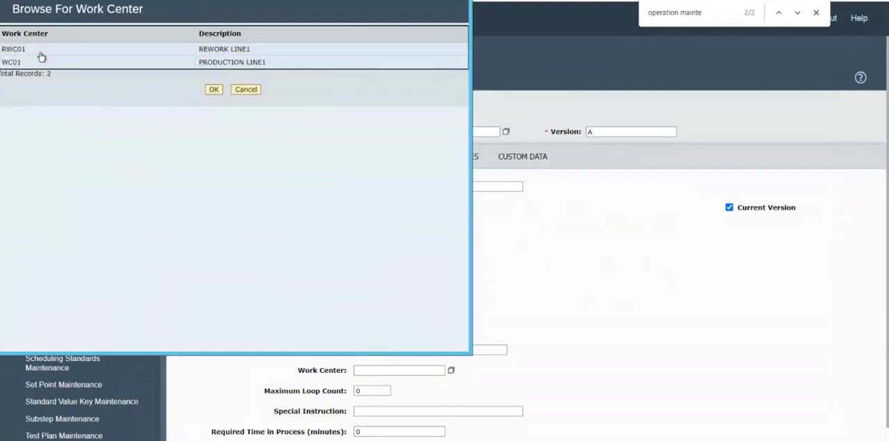
pyautogui.click(254, 77)
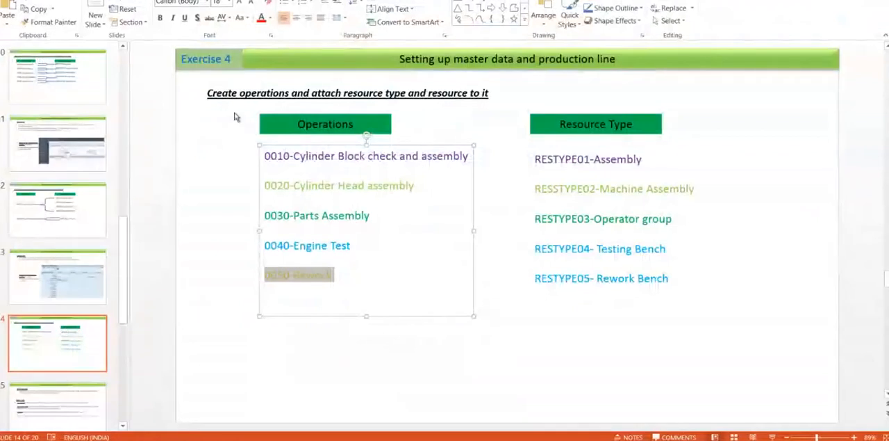
# Check operation 0050 in SAP ME against the Exercise 4 slide in PowerPoint, and advance to the Bill of Material slide
pyautogui.click(231, 201)
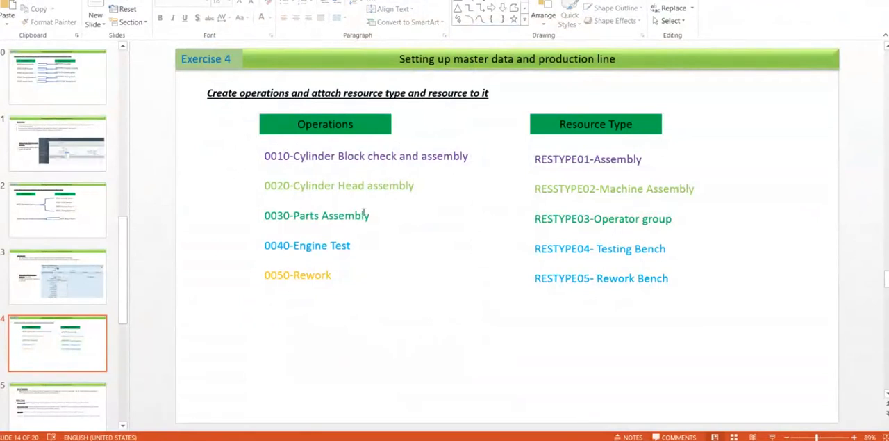
pyautogui.hotkey('alt', 'Tab')
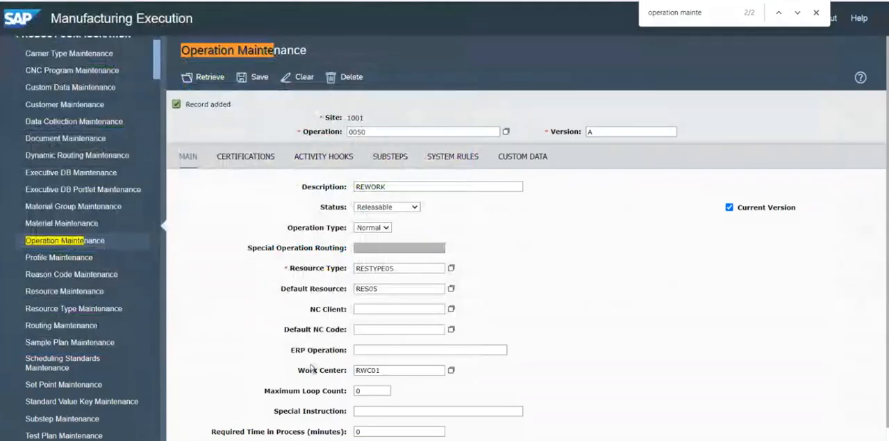
pyautogui.hotkey('alt', 'Tab')
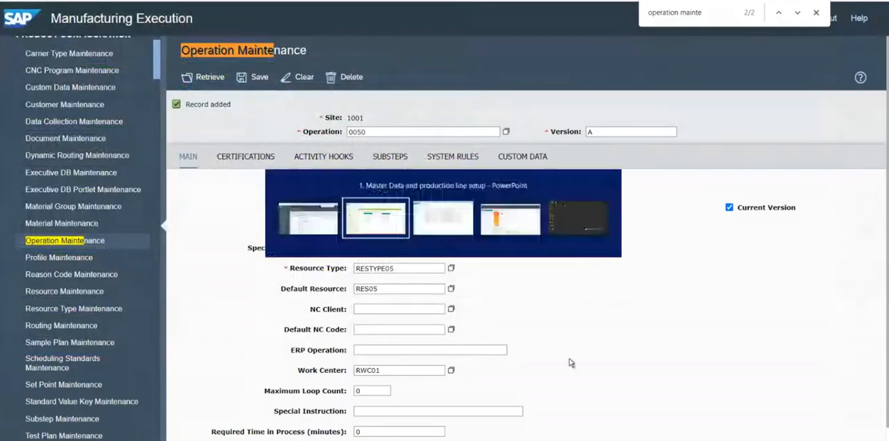
pyautogui.hotkey('alt', 'Tab')
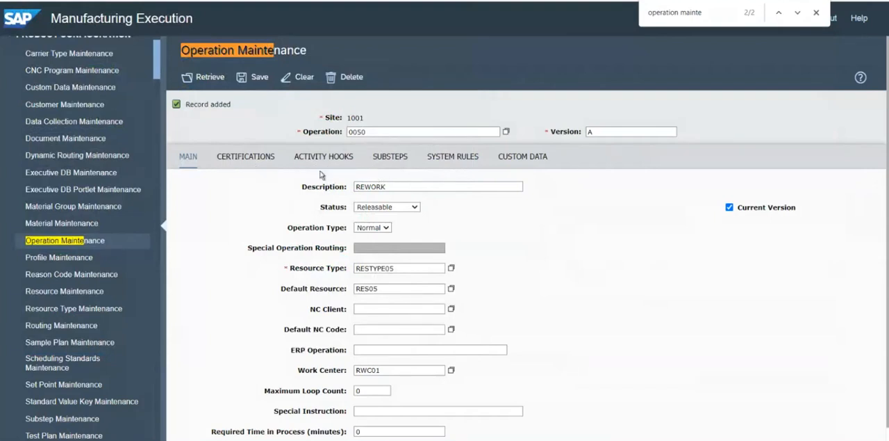
pyautogui.hotkey('alt', 'Tab')
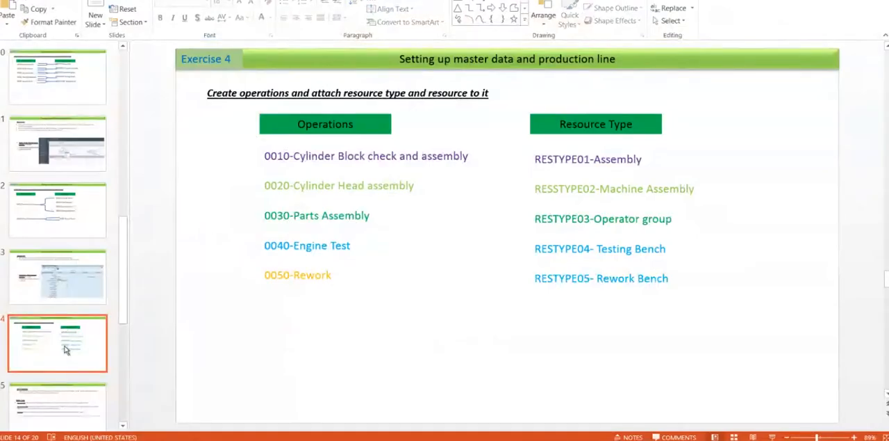
pyautogui.press('Down')
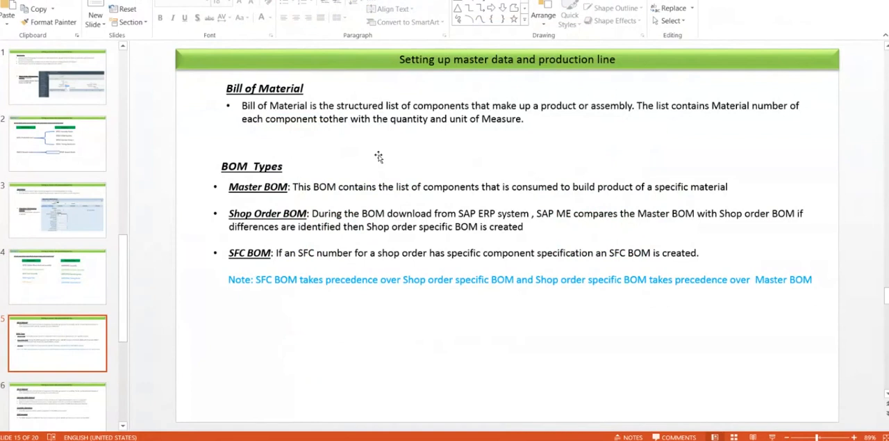
# Switch from the PowerPoint presentation to the online meeting window
pyautogui.hotkey('alt', 'Tab')
pyautogui.hotkey('alt', 'Tab')
pyautogui.hotkey('alt', 'Tab')
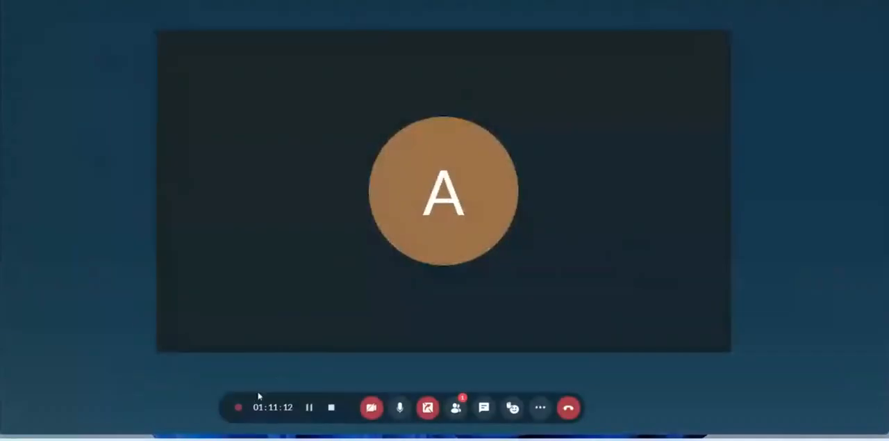